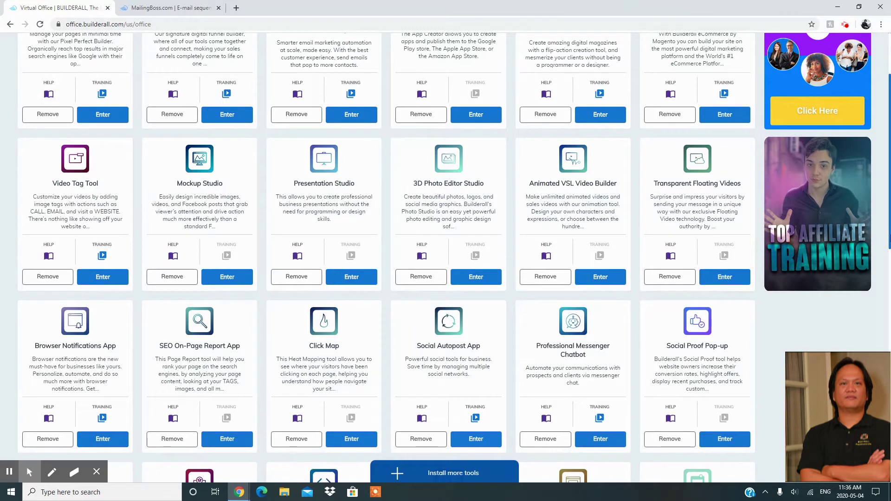
{"action": "scroll", "coordinate": [445, 250], "scroll_direction": "up", "scroll_amount": 2}
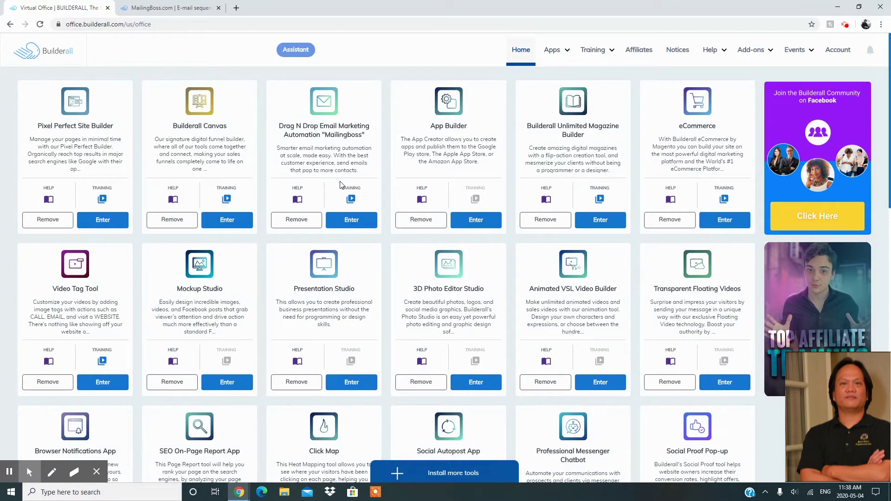
{"action": "left_click", "coordinate": [149, 7]}
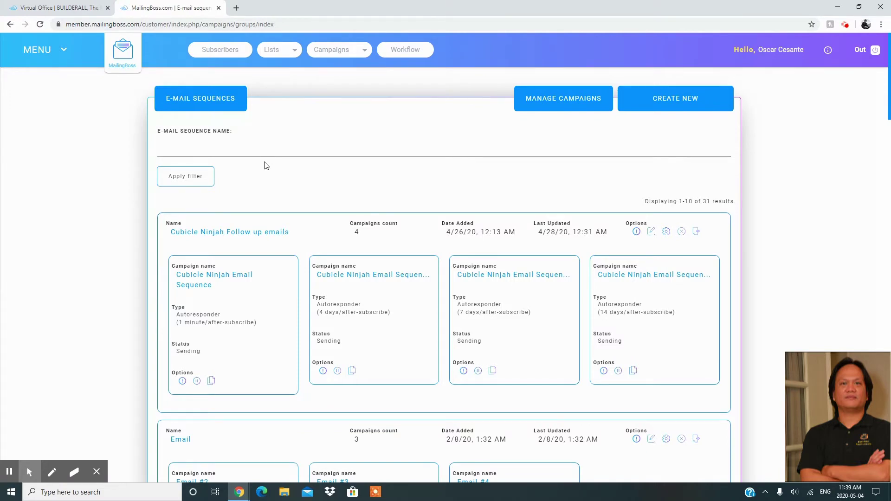
{"action": "left_click", "coordinate": [39, 8]}
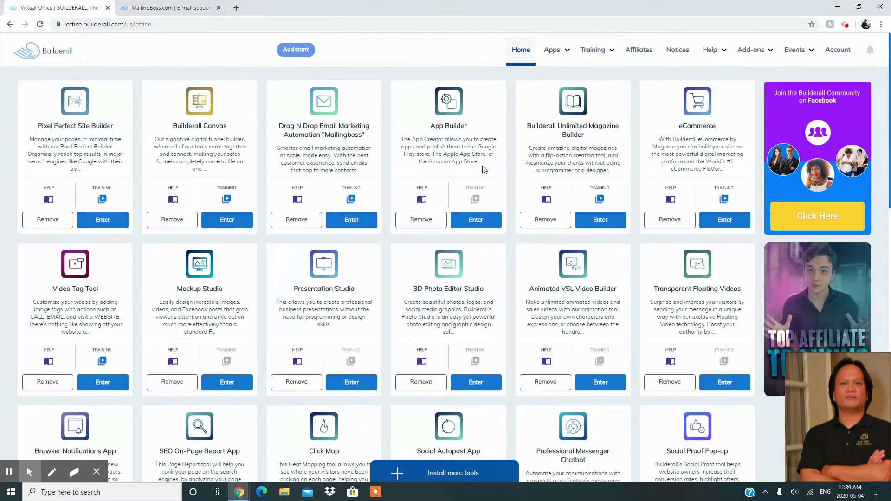
{"action": "scroll", "coordinate": [492, 179], "scroll_direction": "down", "scroll_amount": 4}
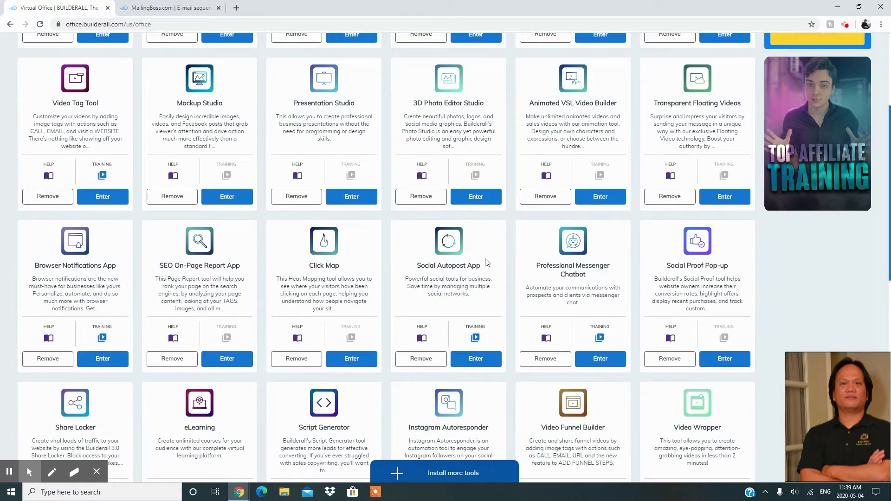
{"action": "scroll", "coordinate": [486, 263], "scroll_direction": "down", "scroll_amount": 10}
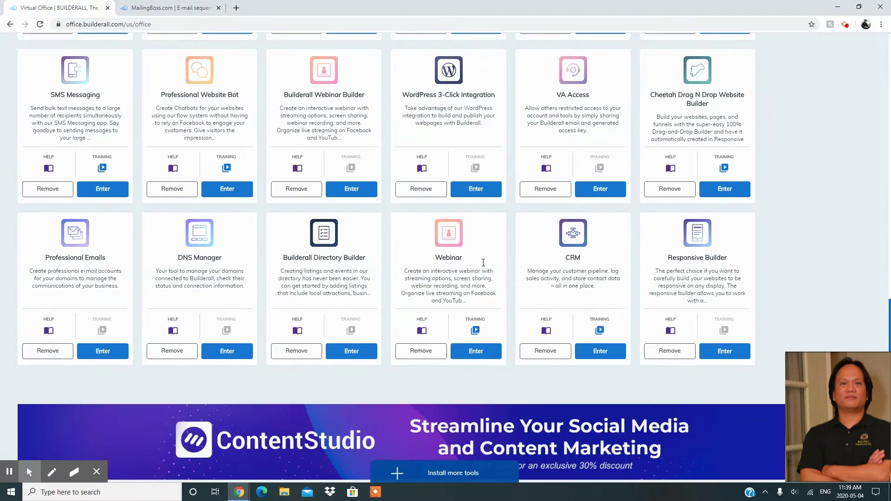
{"action": "scroll", "coordinate": [484, 263], "scroll_direction": "down", "scroll_amount": 1}
{"action": "scroll", "coordinate": [483, 263], "scroll_direction": "up", "scroll_amount": 5}
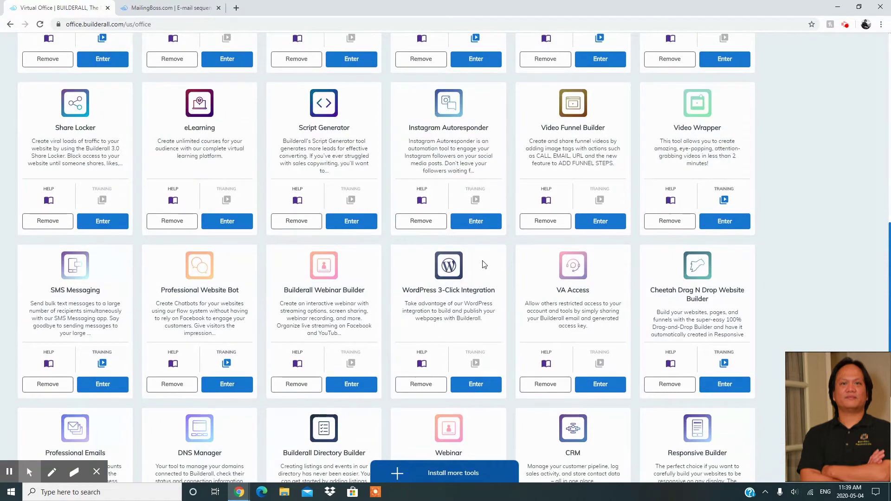
{"action": "scroll", "coordinate": [483, 264], "scroll_direction": "up", "scroll_amount": 10}
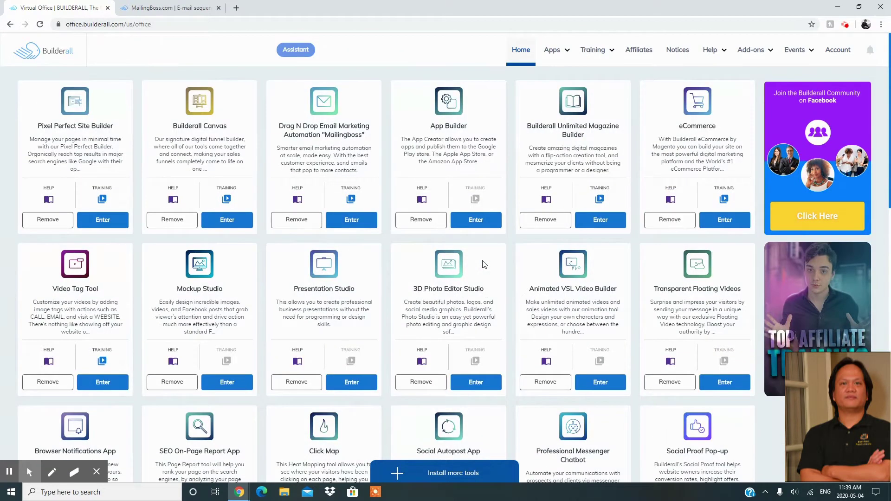
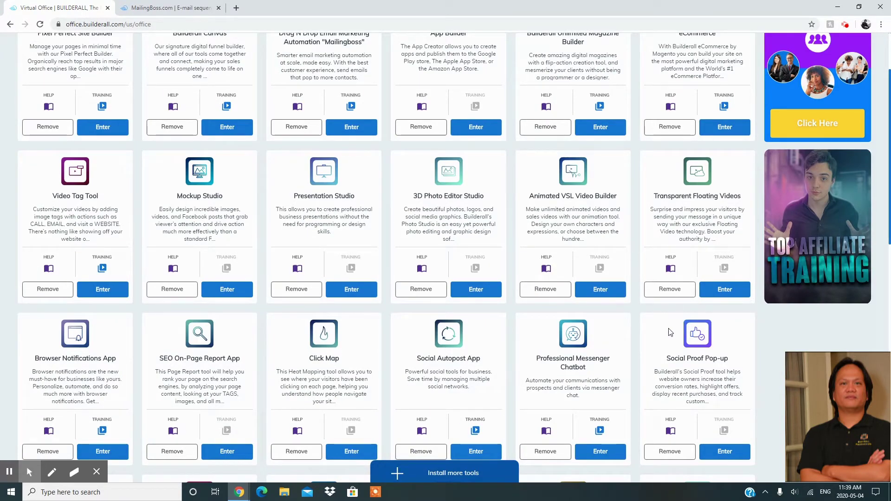
{"action": "scroll", "coordinate": [545, 307], "scroll_direction": "down", "scroll_amount": 1}
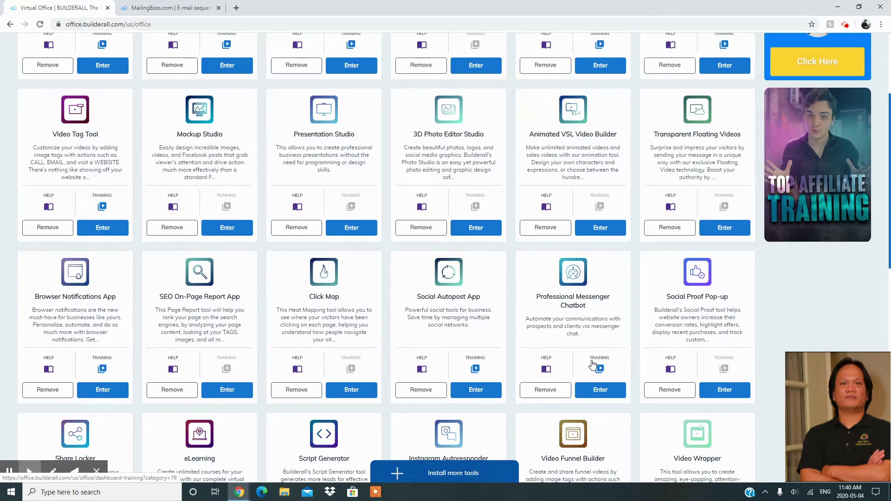
{"action": "scroll", "coordinate": [603, 353], "scroll_direction": "down", "scroll_amount": 3}
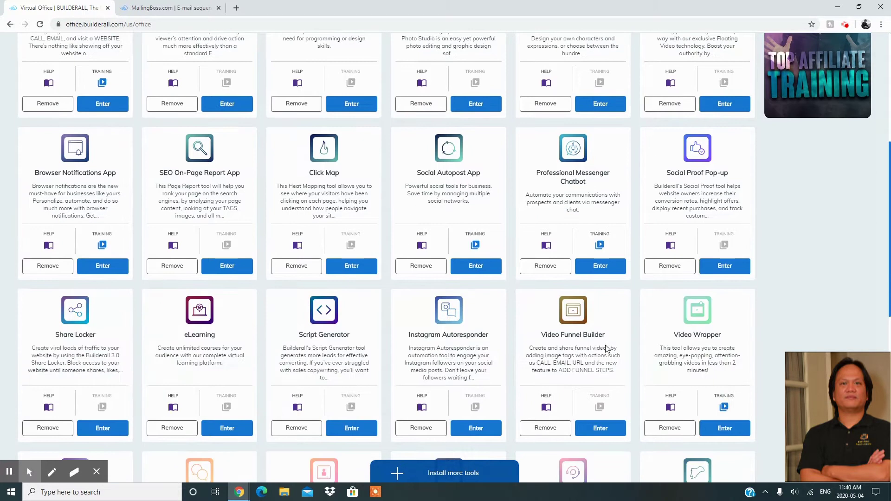
{"action": "scroll", "coordinate": [312, 297], "scroll_direction": "down", "scroll_amount": 4}
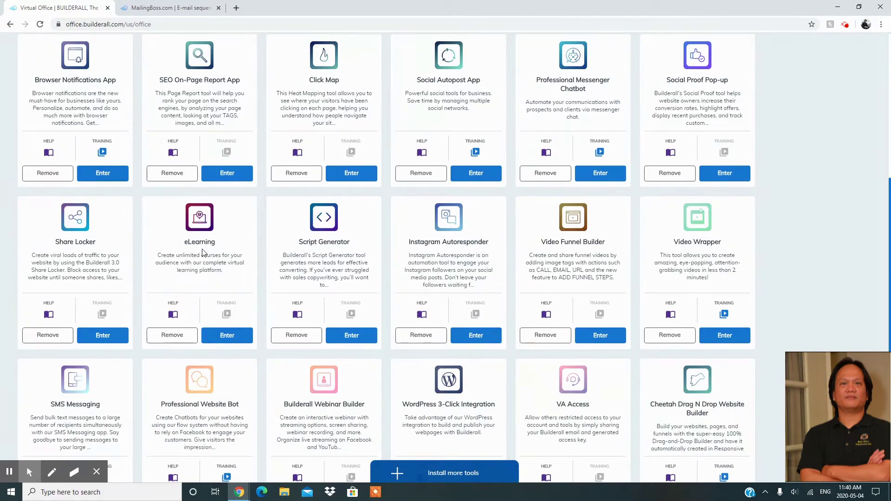
{"action": "scroll", "coordinate": [345, 309], "scroll_direction": "down", "scroll_amount": 1}
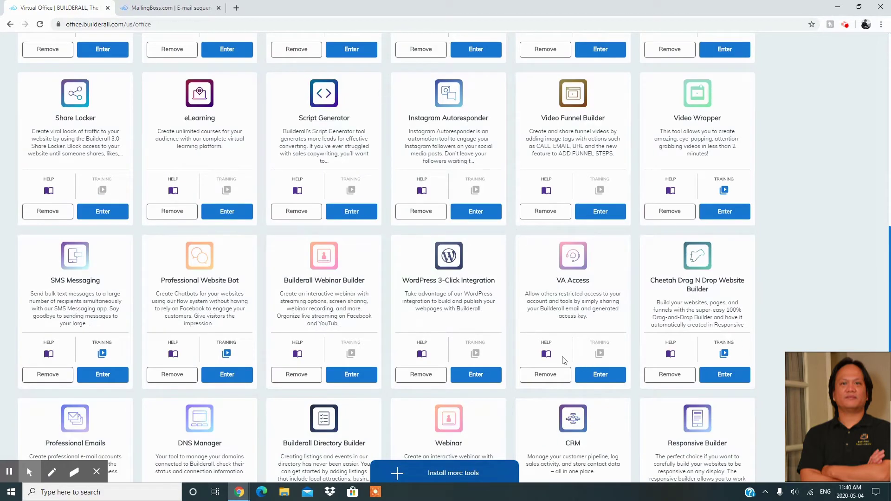
{"action": "scroll", "coordinate": [501, 341], "scroll_direction": "down", "scroll_amount": 1}
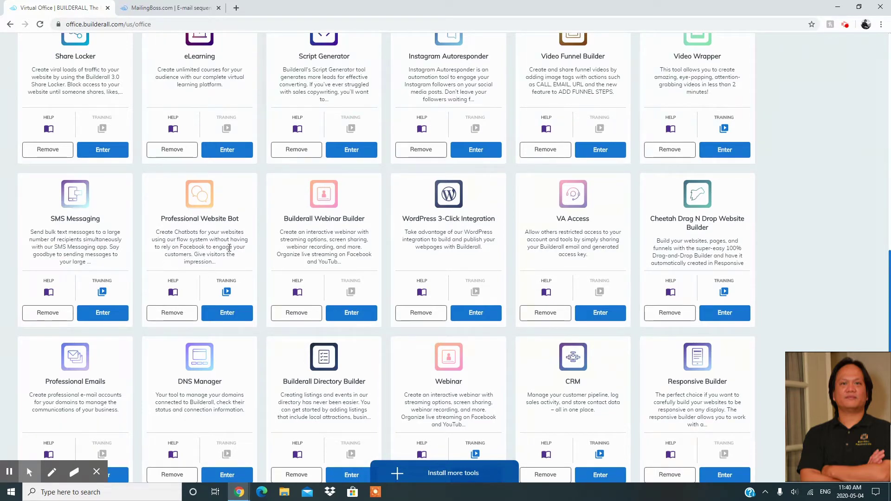
{"action": "scroll", "coordinate": [227, 250], "scroll_direction": "down", "scroll_amount": 1}
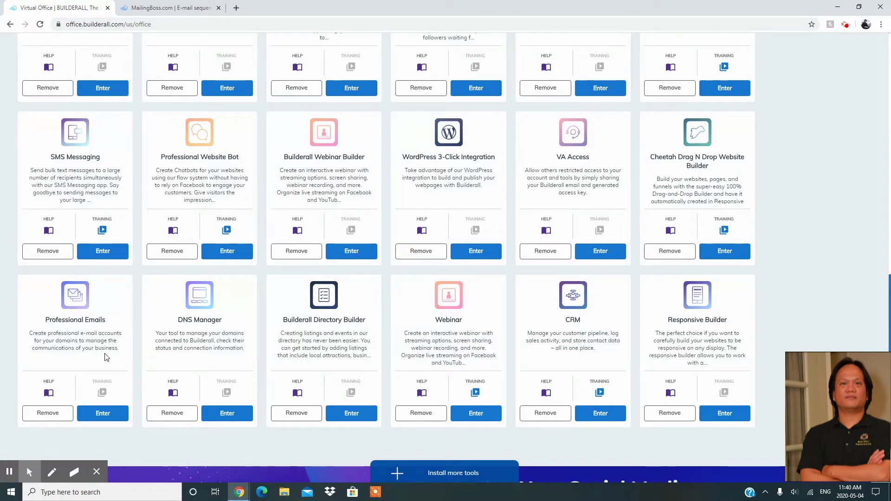
{"action": "scroll", "coordinate": [329, 365], "scroll_direction": "up", "scroll_amount": 15}
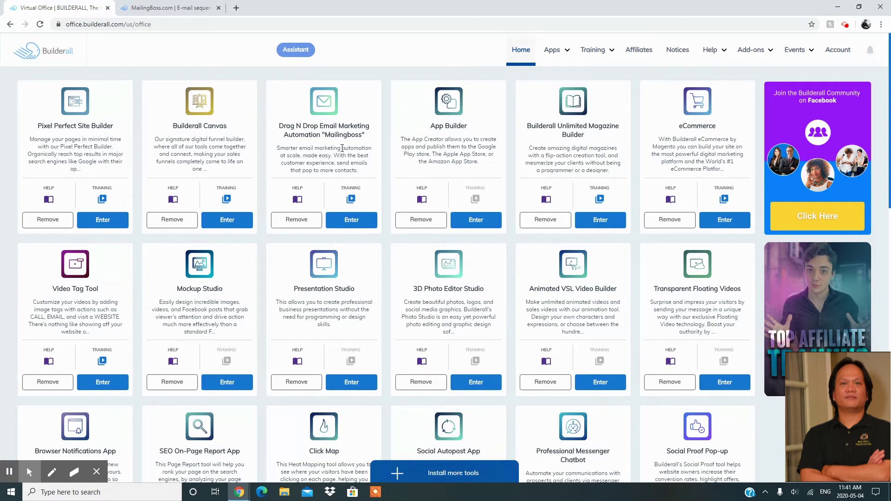
- In MailingBoss, open the 'Cubicle Ninjah Follow up emails' sequence to show its Email Sequence #4 campaign
{"action": "left_click", "coordinate": [156, 8]}
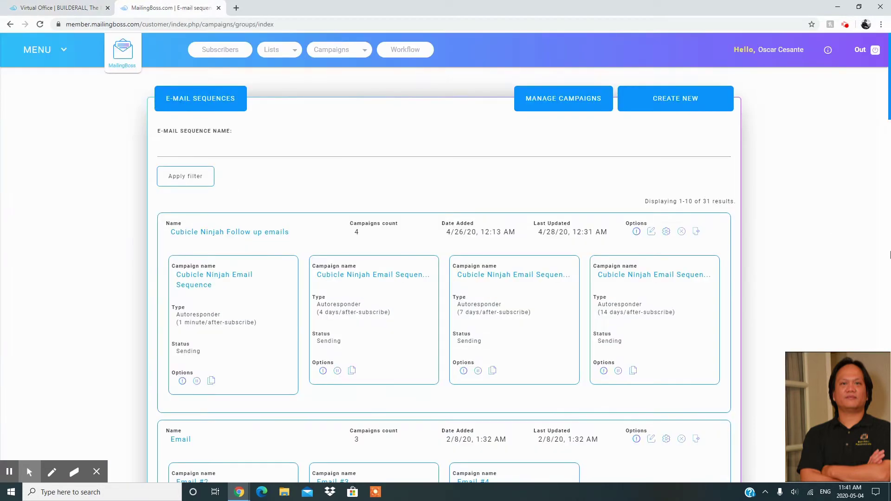
{"action": "scroll", "coordinate": [682, 297], "scroll_direction": "down", "scroll_amount": 1}
{"action": "scroll", "coordinate": [445, 260], "scroll_direction": "down", "scroll_amount": 3}
{"action": "scroll", "coordinate": [446, 260], "scroll_direction": "up", "scroll_amount": 2}
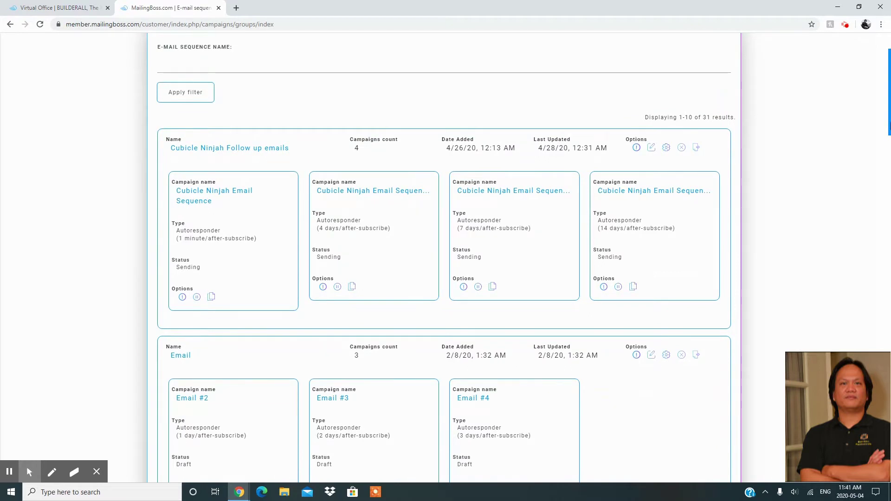
{"action": "scroll", "coordinate": [445, 260], "scroll_direction": "down", "scroll_amount": 1}
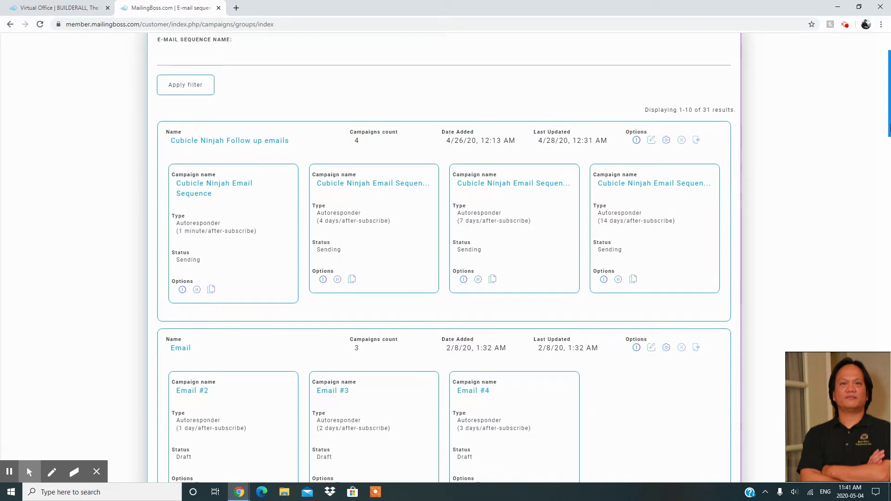
{"action": "scroll", "coordinate": [440, 187], "scroll_direction": "down", "scroll_amount": 1}
{"action": "scroll", "coordinate": [440, 187], "scroll_direction": "up", "scroll_amount": 2}
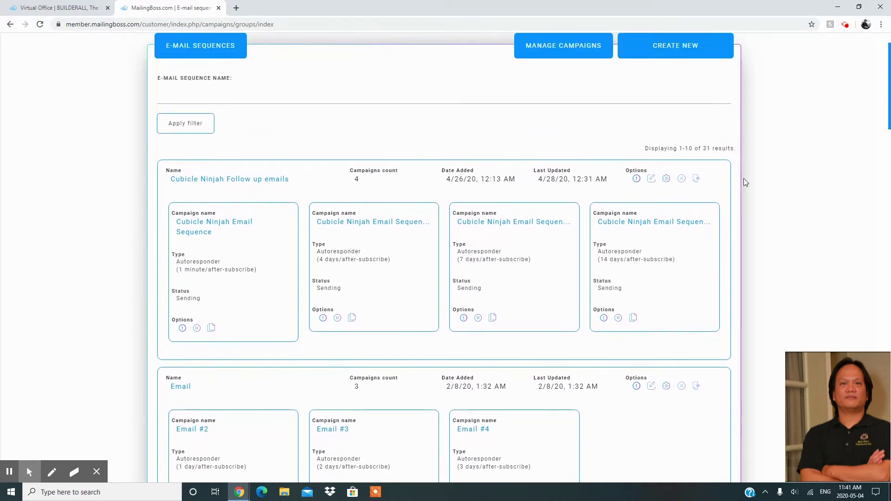
{"action": "left_click", "coordinate": [208, 179]}
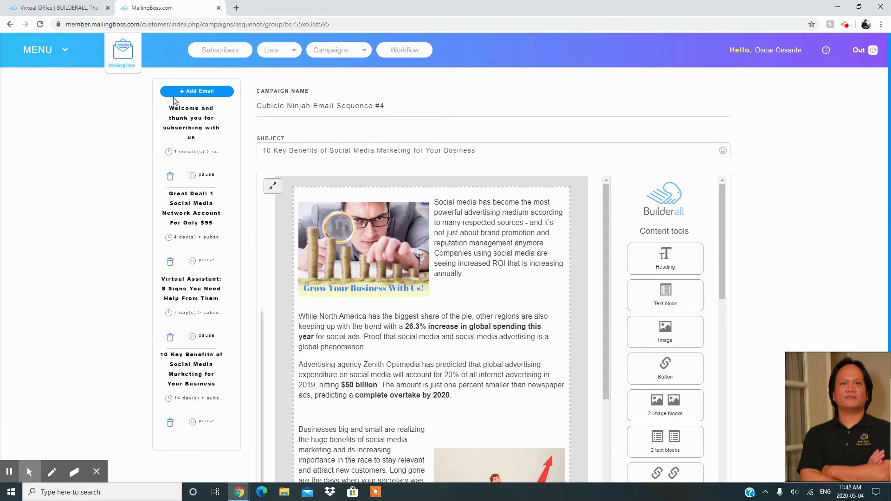
- Read through the 'Great Deal!' email preview, then open 'Virtual Assistant: 8 Signs You Need Help From Them'
{"action": "left_click", "coordinate": [201, 133]}
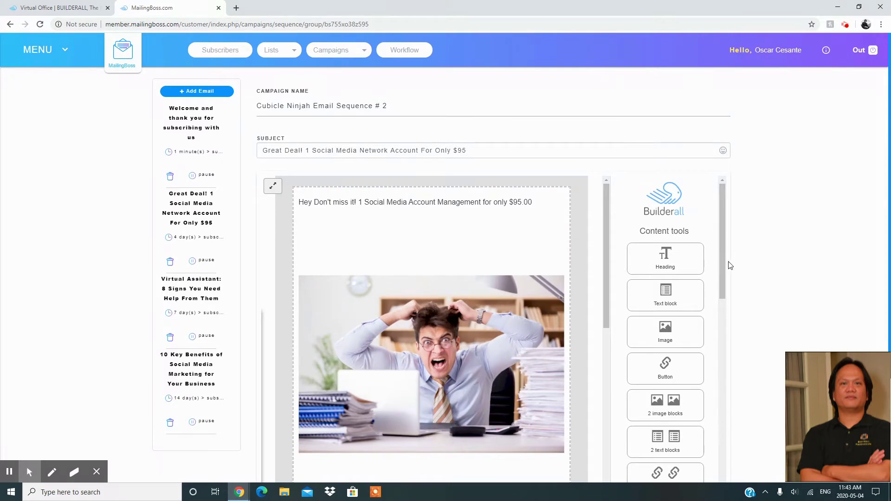
{"action": "left_click_drag", "start_coordinate": [725, 265], "coordinate": [730, 375]}
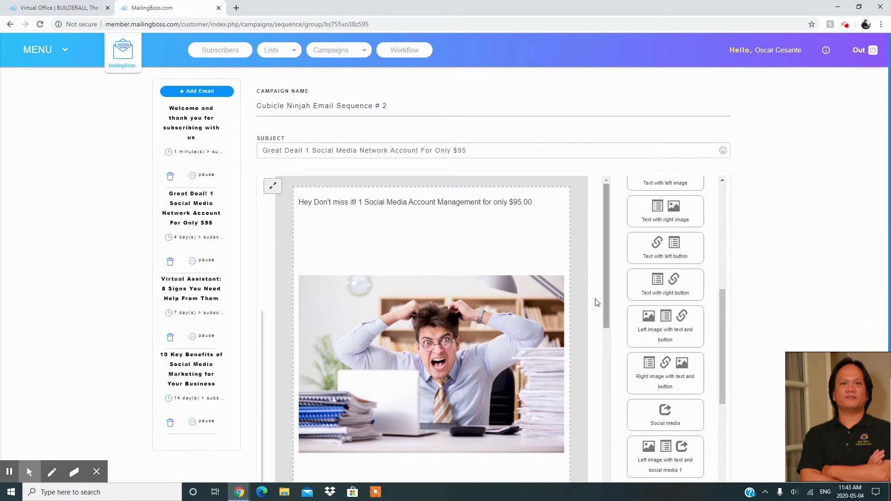
{"action": "left_click_drag", "start_coordinate": [605, 283], "coordinate": [600, 427]}
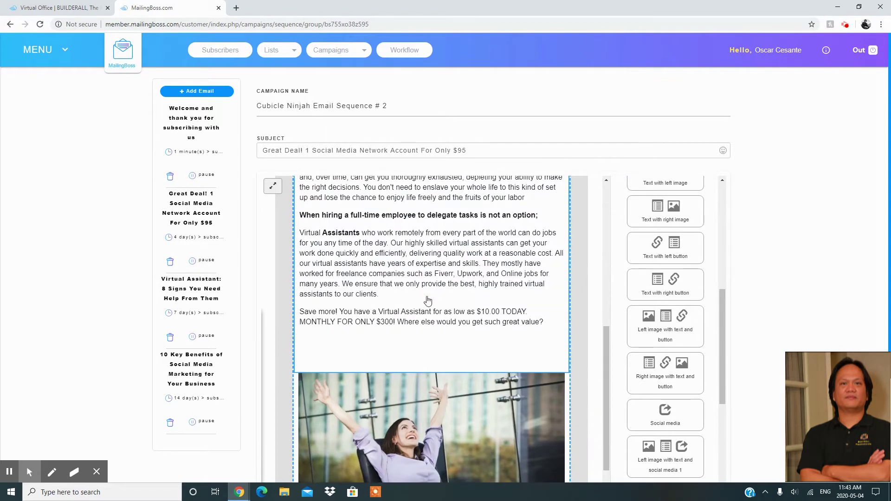
{"action": "scroll", "coordinate": [442, 393], "scroll_direction": "down", "scroll_amount": 2}
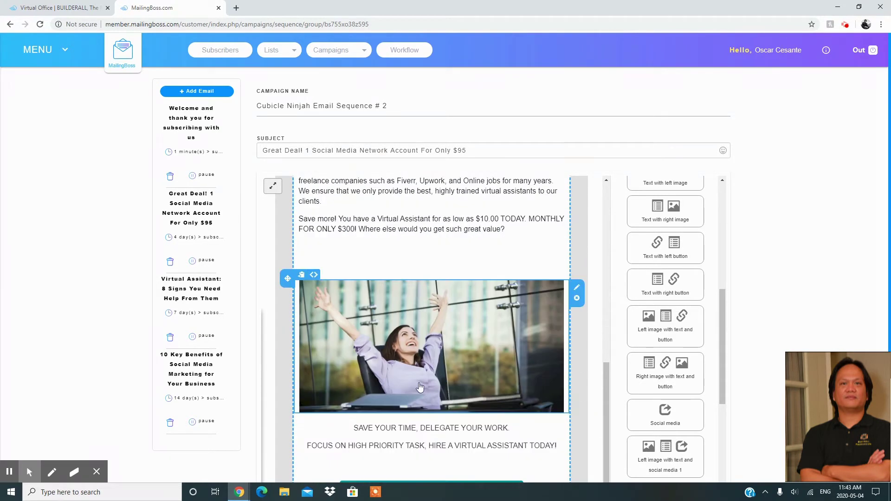
{"action": "scroll", "coordinate": [445, 362], "scroll_direction": "down", "scroll_amount": 2}
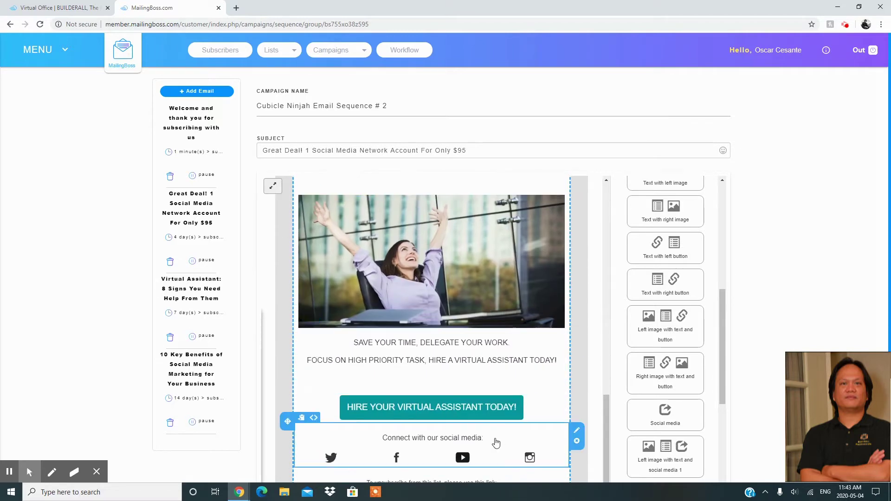
{"action": "scroll", "coordinate": [408, 448], "scroll_direction": "down", "scroll_amount": 2}
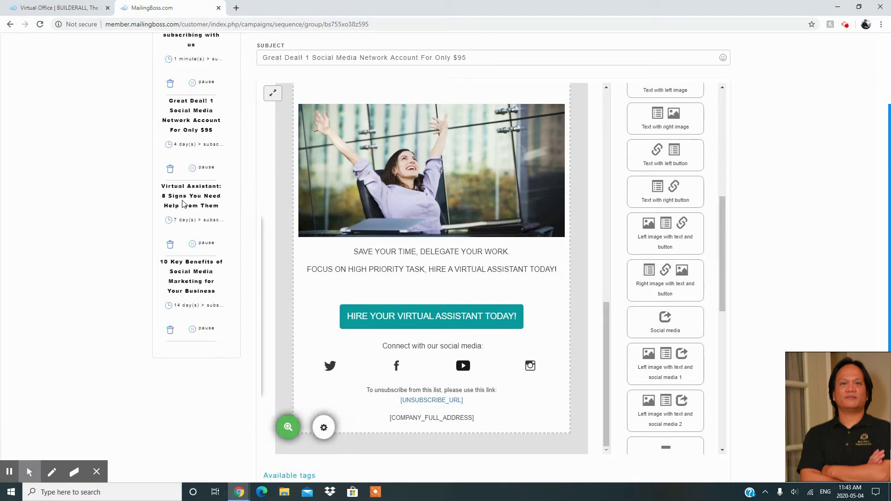
{"action": "left_click", "coordinate": [188, 197]}
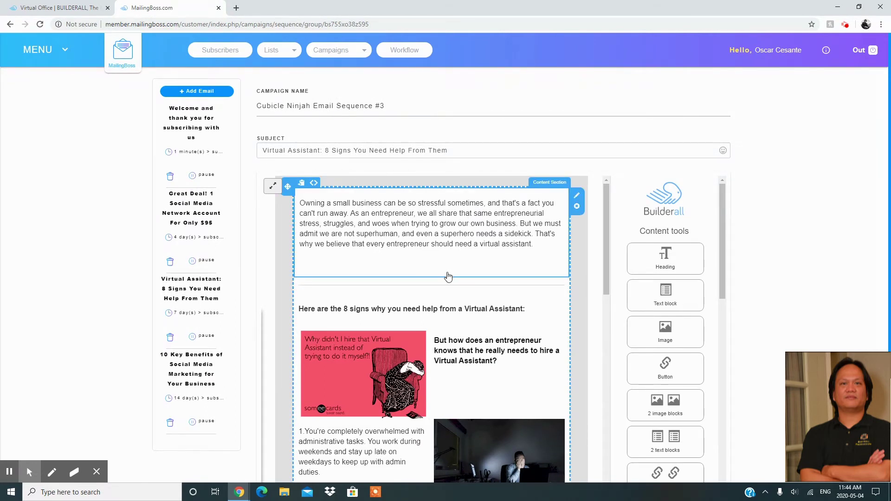
- Look over the Virtual Assistant email's eight signs, then open '10 Key Benefits of Social Media Marketing'
{"action": "scroll", "coordinate": [430, 359], "scroll_direction": "down", "scroll_amount": 2}
{"action": "scroll", "coordinate": [431, 358], "scroll_direction": "down", "scroll_amount": 1}
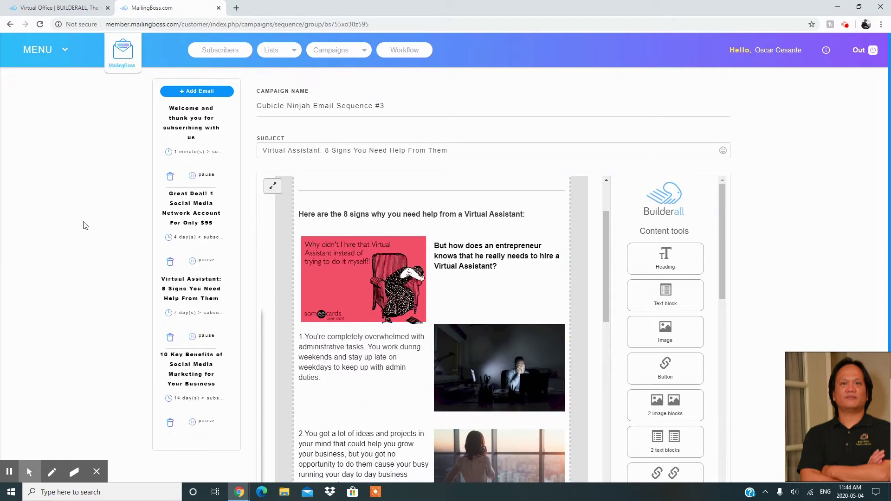
{"action": "left_click", "coordinate": [194, 377]}
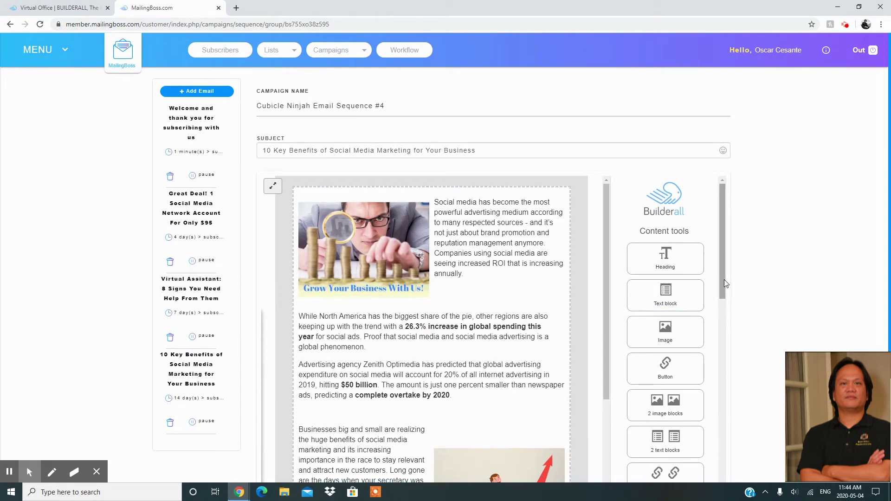
- Return to the Email Sequence list through MENU > Campaigns > Email Sequence
{"action": "scroll", "coordinate": [725, 283], "scroll_direction": "down", "scroll_amount": 2}
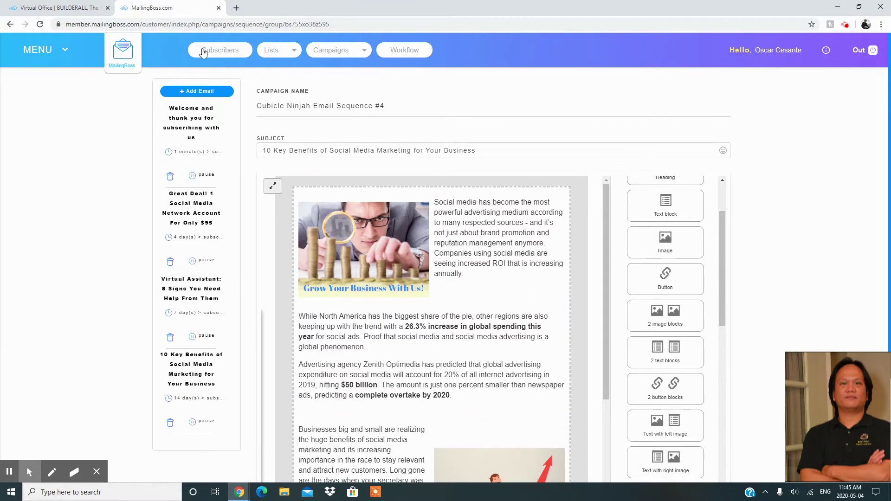
{"action": "left_click", "coordinate": [59, 50]}
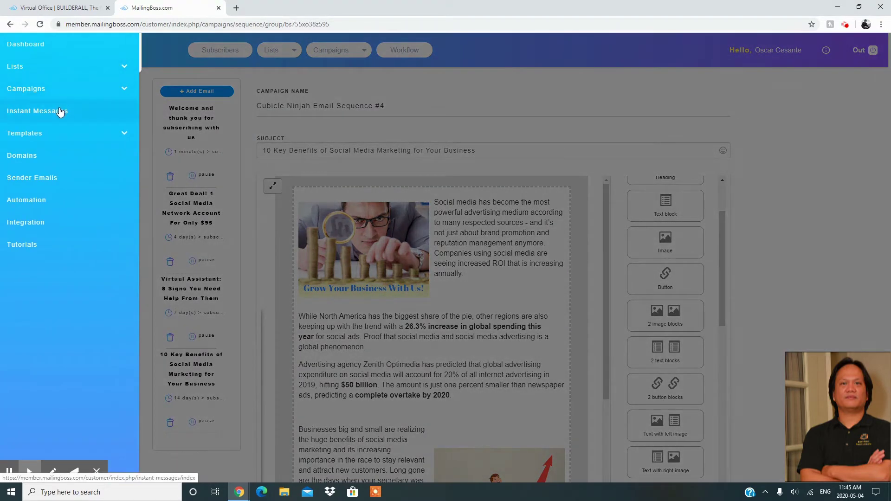
{"action": "left_click", "coordinate": [57, 93]}
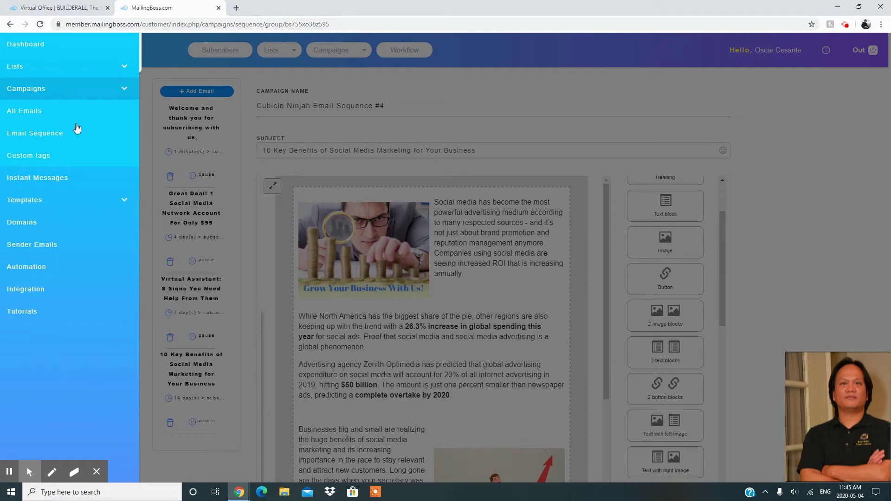
{"action": "left_click", "coordinate": [70, 136]}
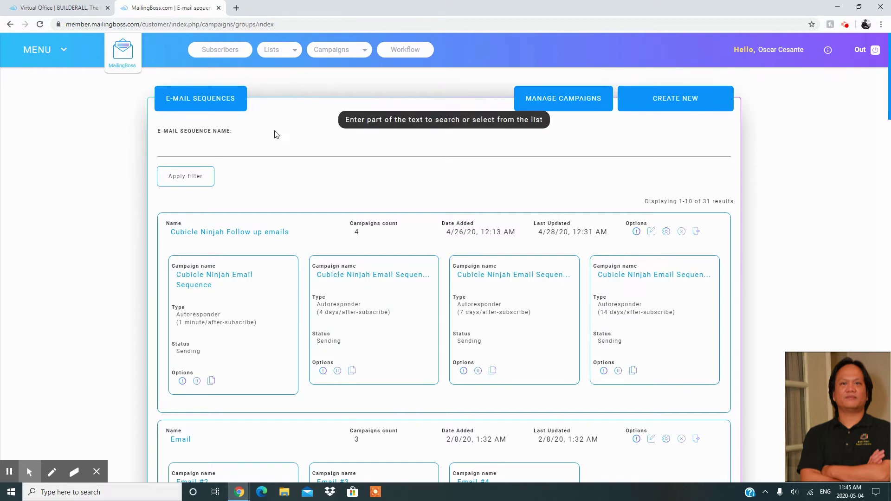
- Start a new email sequence and enter a name for it
{"action": "left_click", "coordinate": [670, 102]}
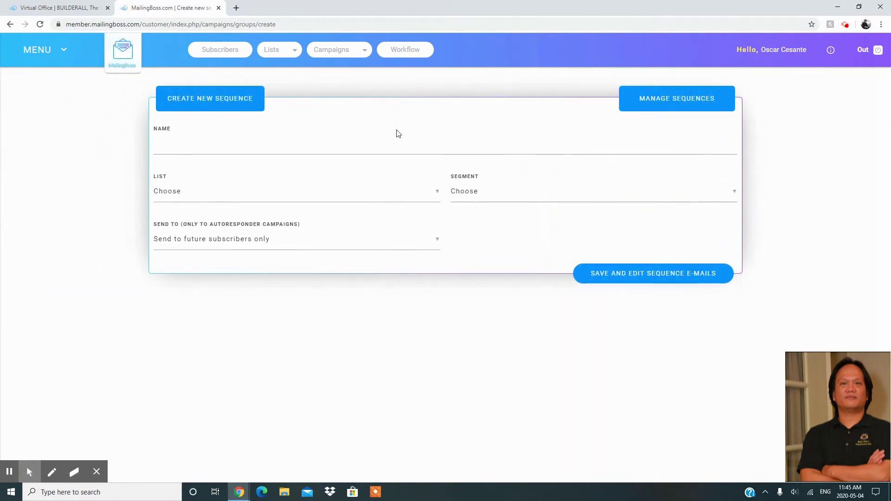
{"action": "left_click", "coordinate": [315, 142]}
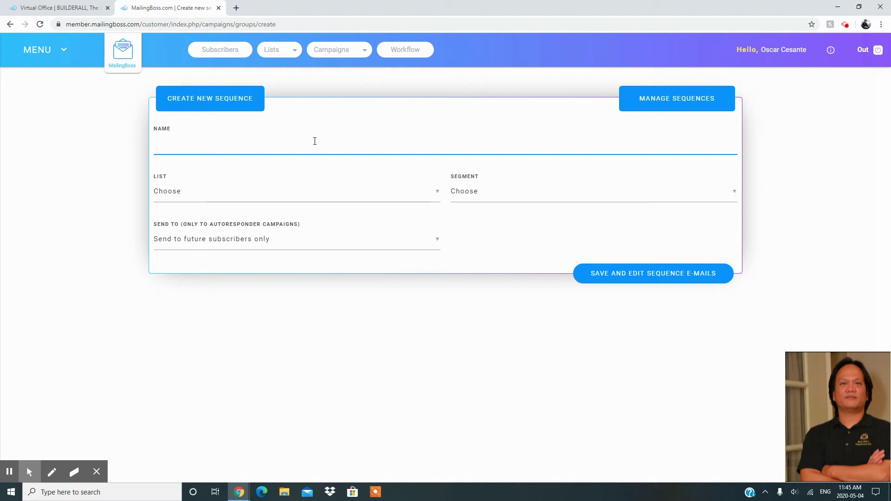
{"action": "type", "text": "T"}
{"action": "key", "text": "BackSpace"}
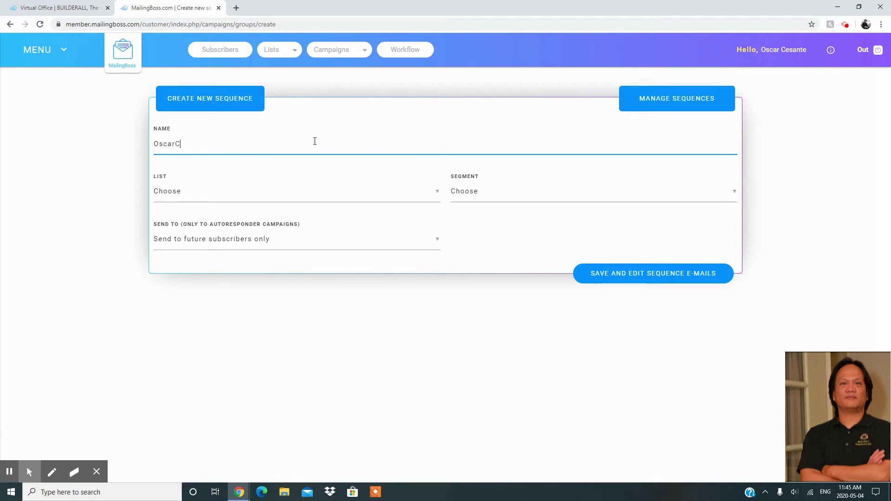
{"action": "left_click", "coordinate": [178, 144]}
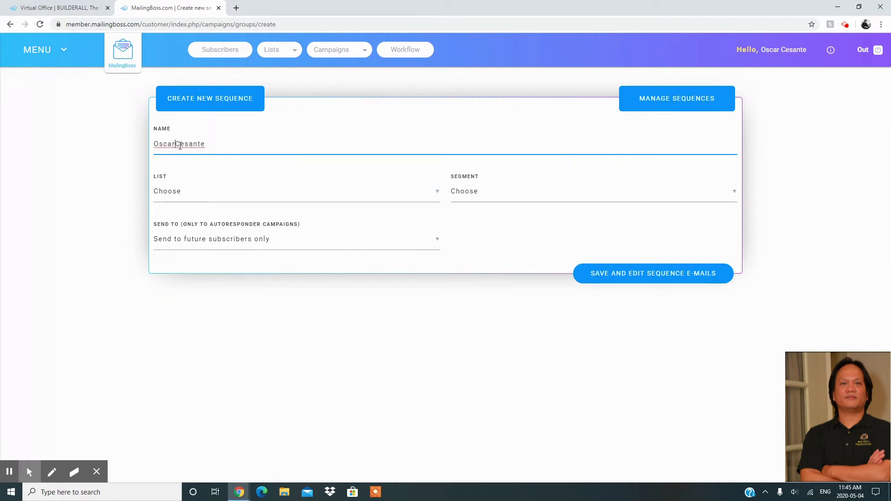
- Set the sequence's list to 'Hair Braids Salon (0 subscribers)'
{"action": "left_click", "coordinate": [315, 198]}
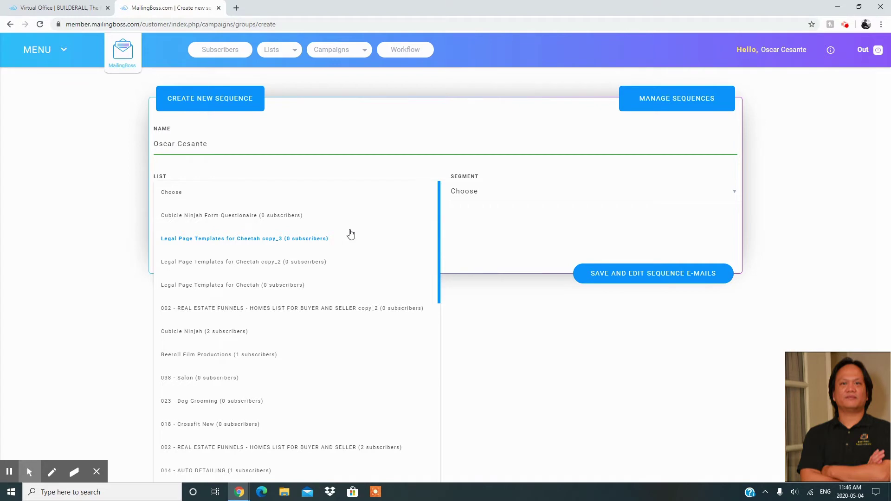
{"action": "scroll", "coordinate": [351, 236], "scroll_direction": "down", "scroll_amount": 1}
{"action": "scroll", "coordinate": [334, 320], "scroll_direction": "down", "scroll_amount": 3}
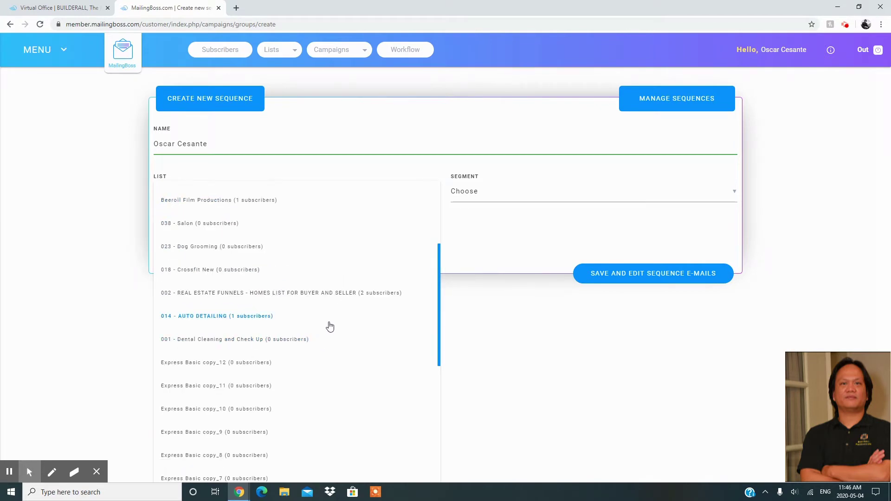
{"action": "scroll", "coordinate": [328, 328], "scroll_direction": "down", "scroll_amount": 2}
{"action": "scroll", "coordinate": [261, 366], "scroll_direction": "down", "scroll_amount": 2}
{"action": "scroll", "coordinate": [263, 377], "scroll_direction": "down", "scroll_amount": 2}
{"action": "scroll", "coordinate": [265, 381], "scroll_direction": "down", "scroll_amount": 1}
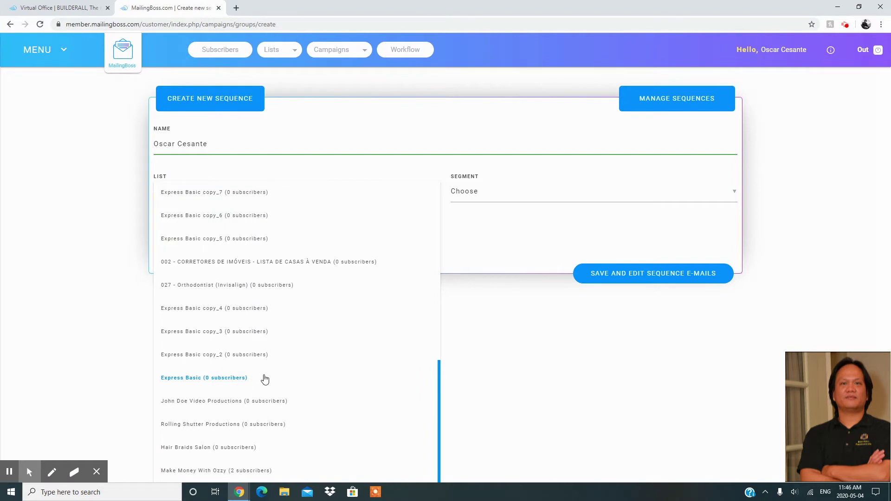
{"action": "scroll", "coordinate": [282, 360], "scroll_direction": "up", "scroll_amount": 2}
{"action": "scroll", "coordinate": [280, 361], "scroll_direction": "down", "scroll_amount": 2}
{"action": "left_click", "coordinate": [263, 452]}
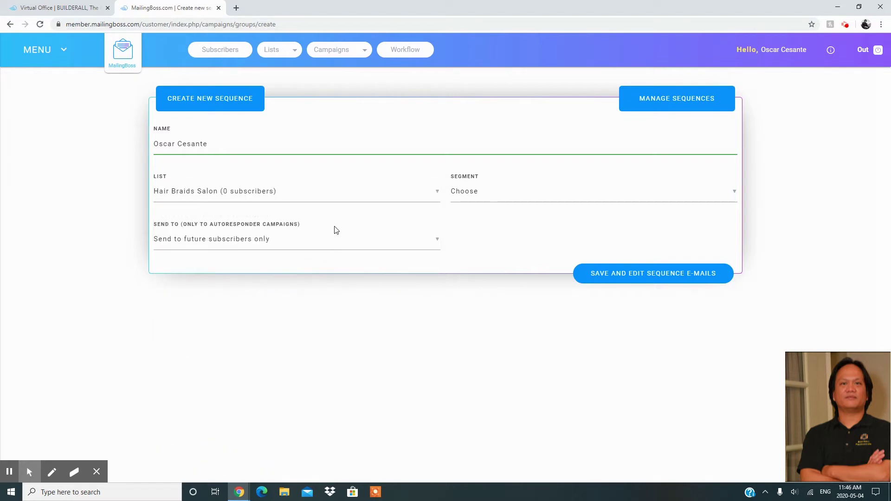
- Set Segment to 'Users that clicked on at least one link' and keep Send To on future subscribers only
{"action": "left_click", "coordinate": [598, 202]}
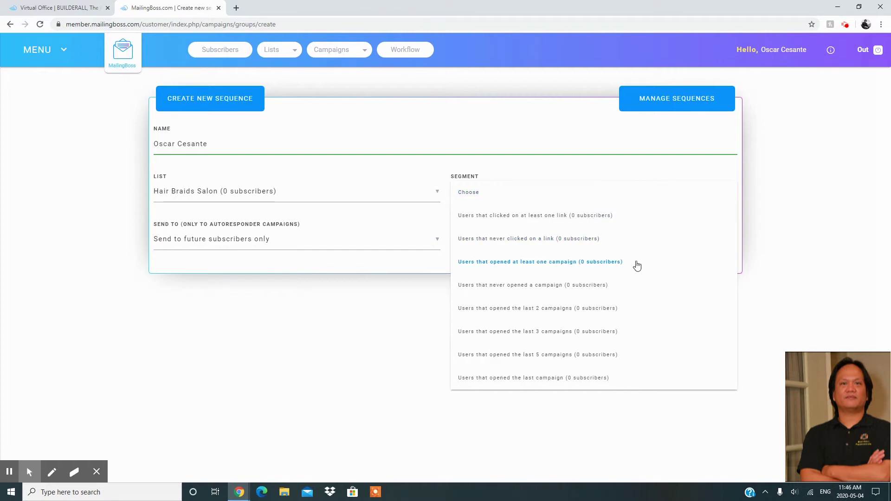
{"action": "left_click", "coordinate": [511, 218]}
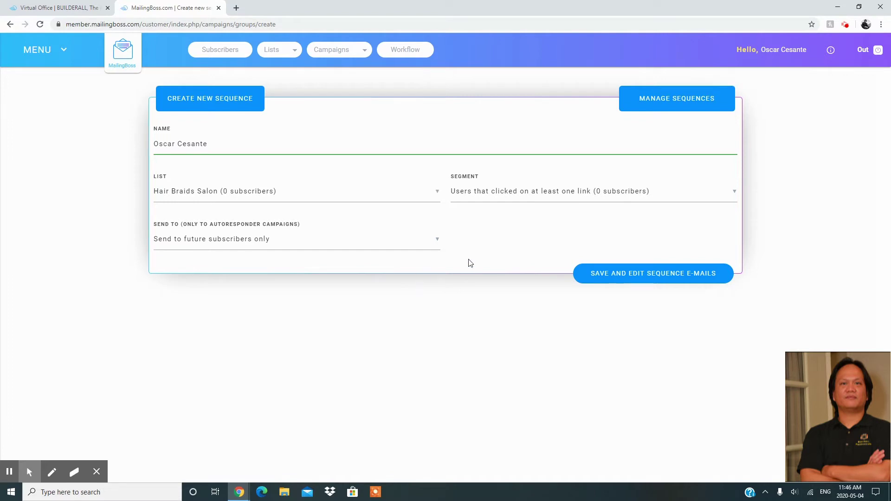
{"action": "left_click", "coordinate": [437, 239]}
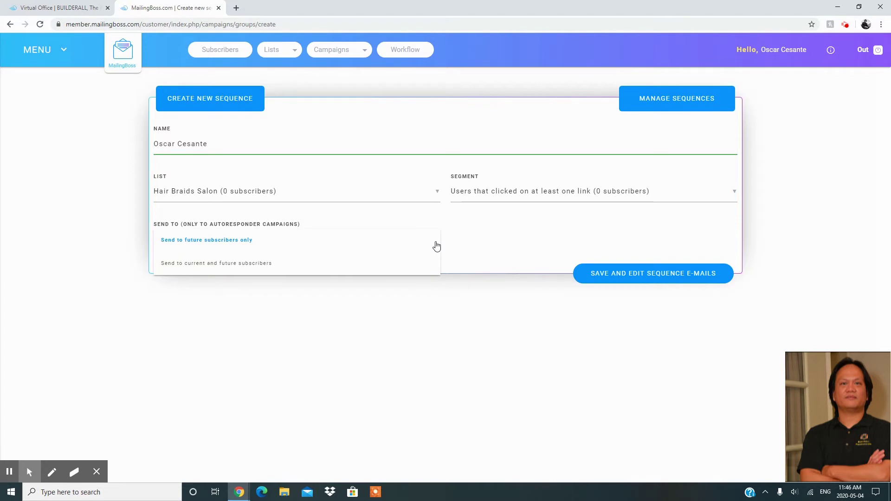
{"action": "left_click", "coordinate": [291, 241]}
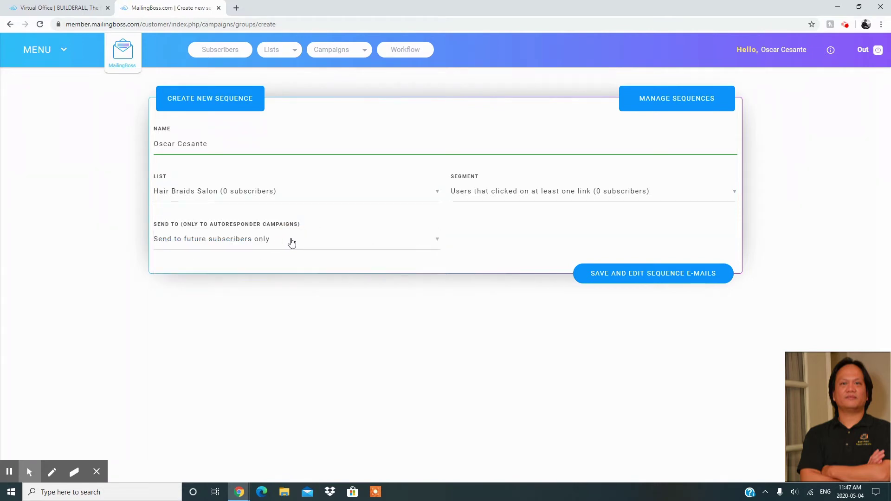
- Save the sequence, then name its first email TEST 1 with subject 'Welcome Message thank you'
{"action": "left_click", "coordinate": [640, 280]}
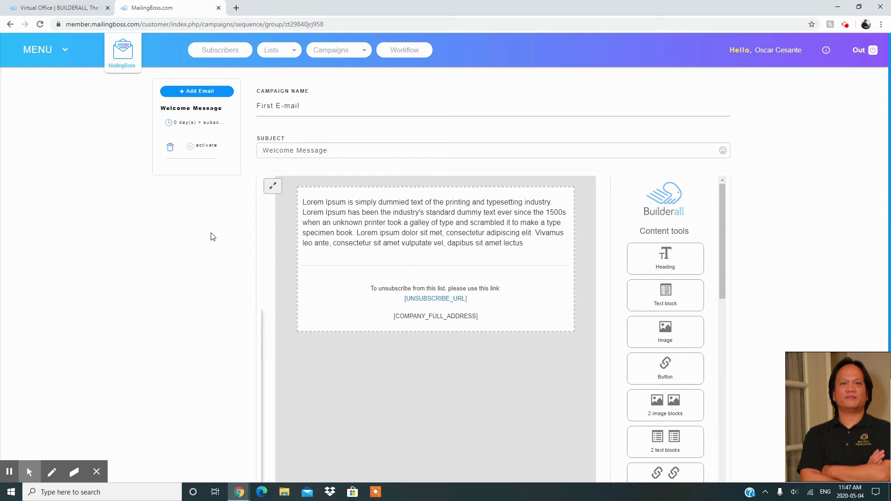
{"action": "left_click", "coordinate": [339, 109]}
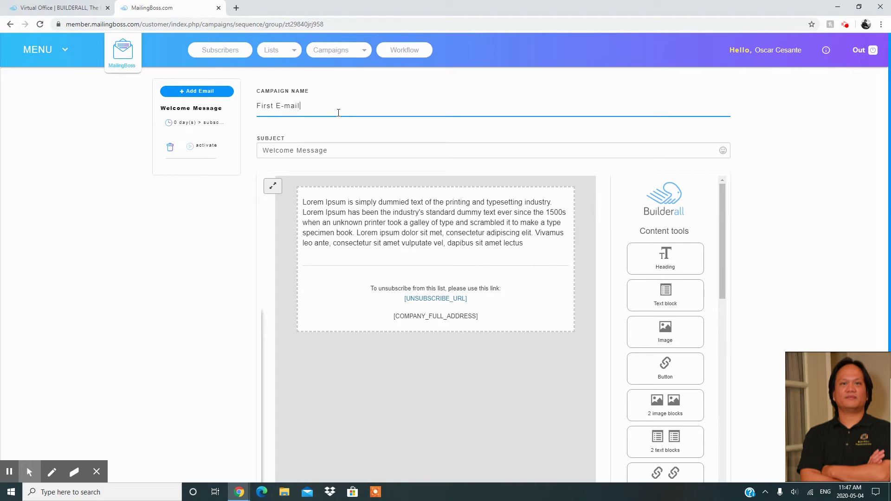
{"action": "key", "text": "BackSpace"}
{"action": "key", "text": "BackSpace"}
{"action": "left_click", "coordinate": [349, 153]}
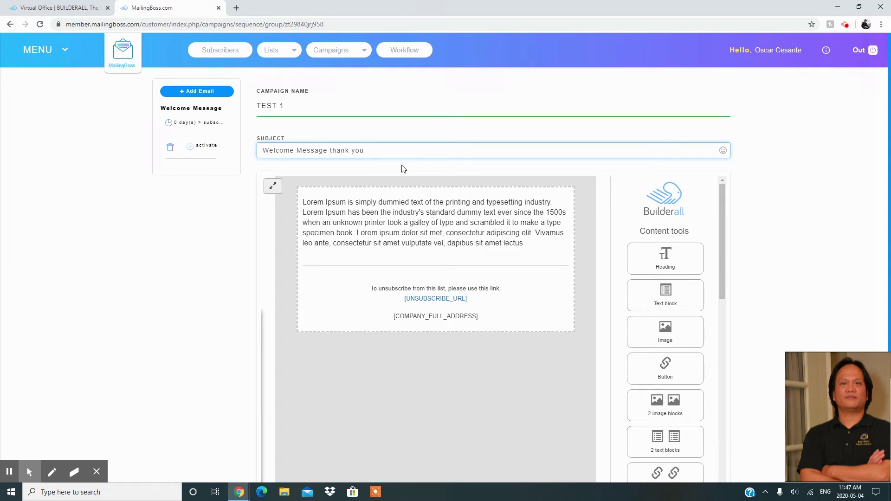
- Replace the Lorem Ipsum body paragraph with filler text beginning 'Lsdgdgaegasgaerg'
{"action": "left_click", "coordinate": [404, 228]}
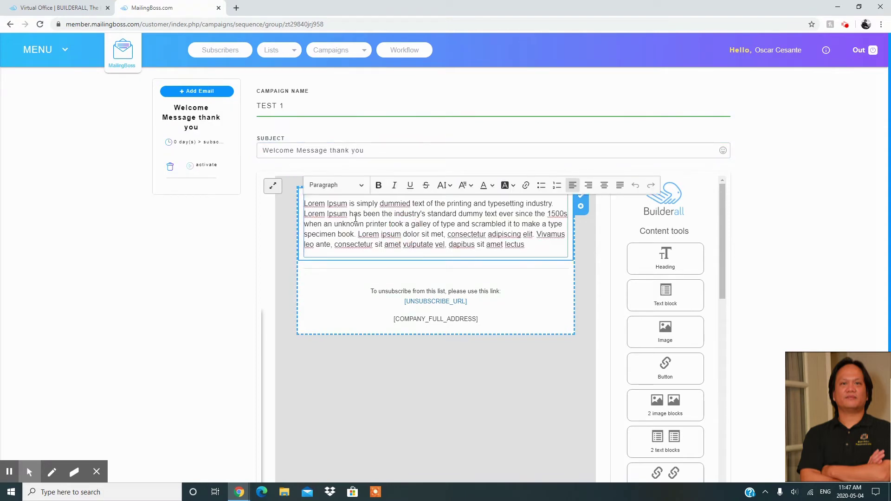
{"action": "left_click_drag", "start_coordinate": [309, 202], "coordinate": [533, 270]}
{"action": "key", "text": "BackSpace"}
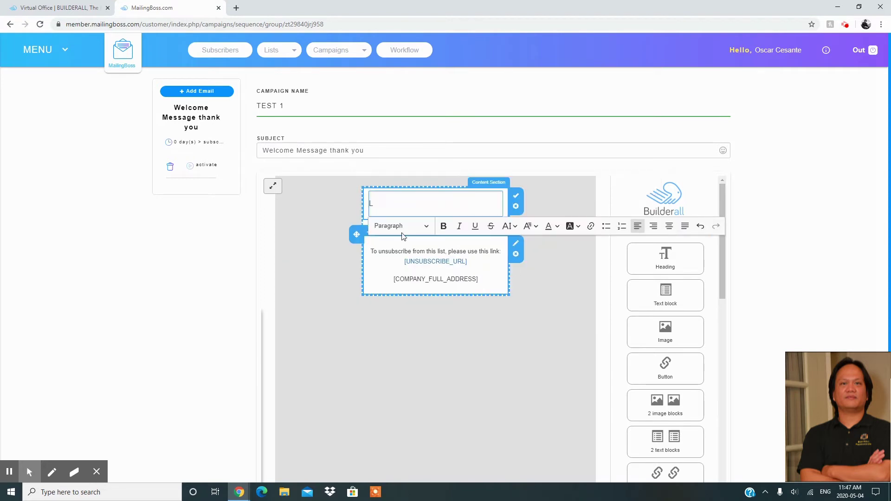
{"action": "type", "text": "sdgdgaegasgaergrrrrrrrrrrrrrrrrrrrrrrrrrrrrrrrrrrrrrrrrr"}
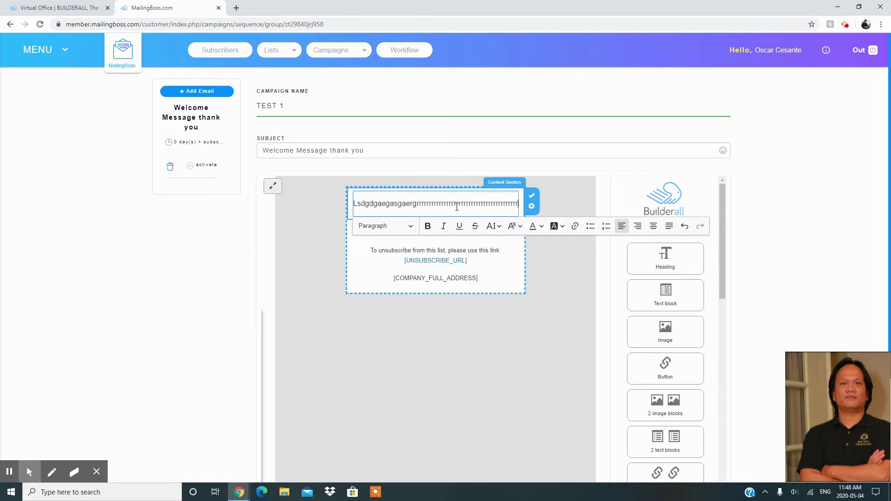
{"action": "type", "text": "rrrrrrrrrrrrrrrrrrrrrrrrrrrrrrrrrrrrrrrrrrrrrrrrrrrrrrrrrrrrrrrrrrrrrrrrrrrrrrrrrrrrrrrrrrrrrrr"}
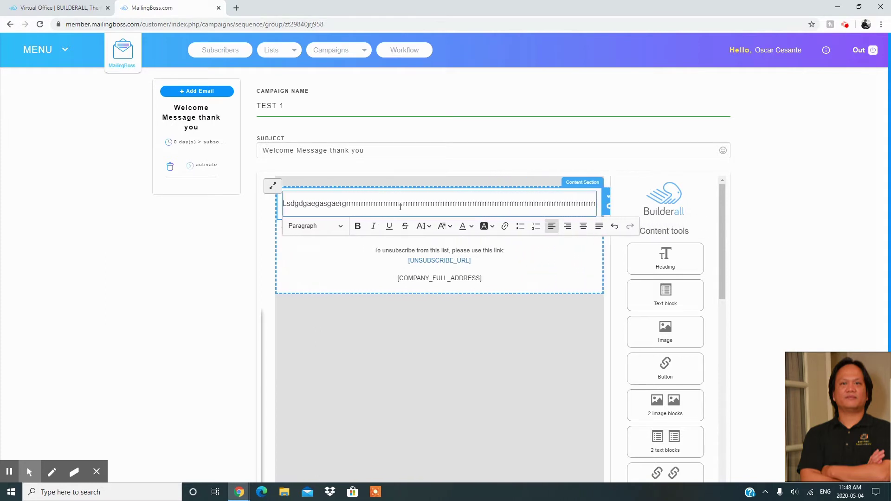
{"action": "left_click", "coordinate": [288, 207]}
{"action": "type", "text": "r"}
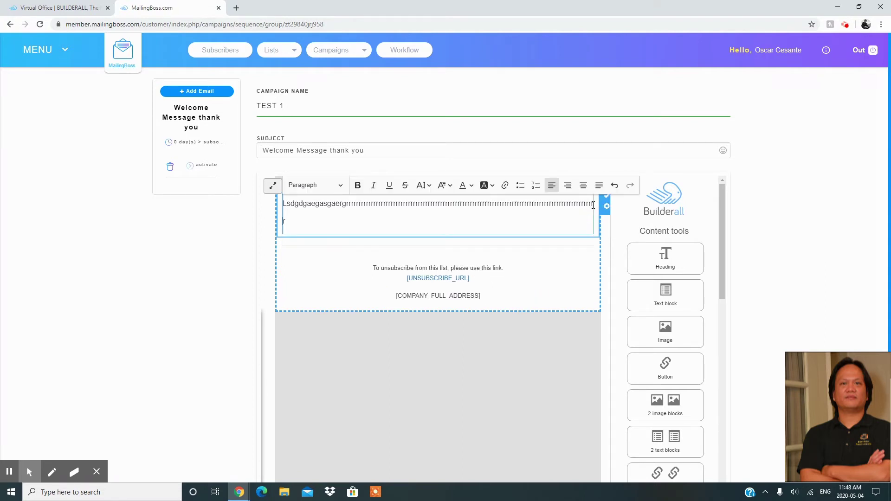
{"action": "type", "text": "ggggggggggggggggggggggggggggggggggggggggggggggggggggggggggggggggggggr"}
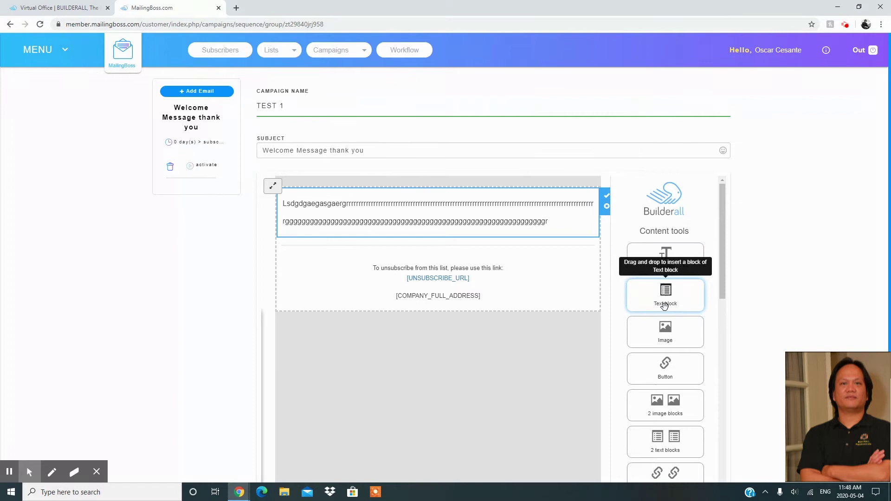
- Insert an image block into the email body and swap the lighthouse picture for the quote image from Pictures
{"action": "left_click_drag", "start_coordinate": [722, 275], "coordinate": [723, 292]}
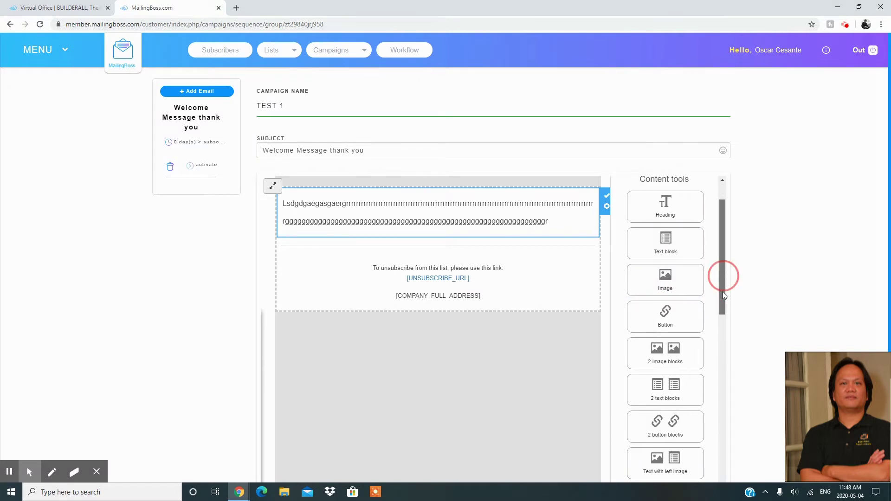
{"action": "left_click", "coordinate": [665, 285]}
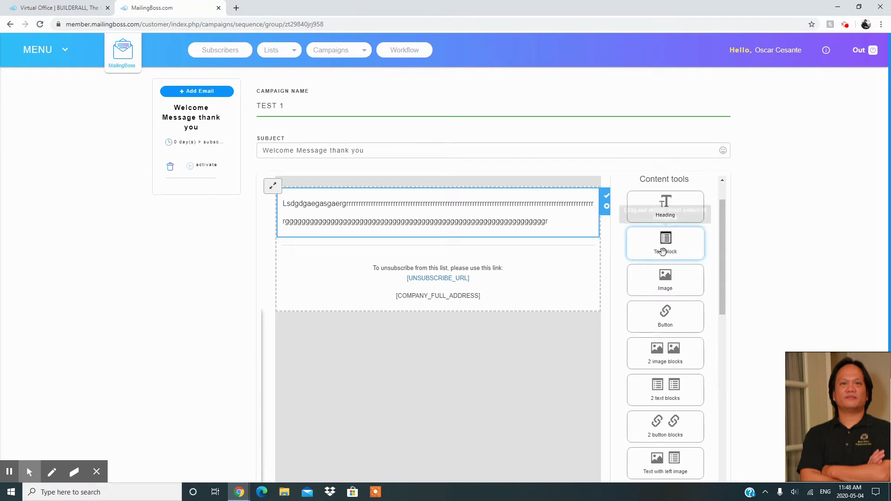
{"action": "left_click", "coordinate": [431, 221]}
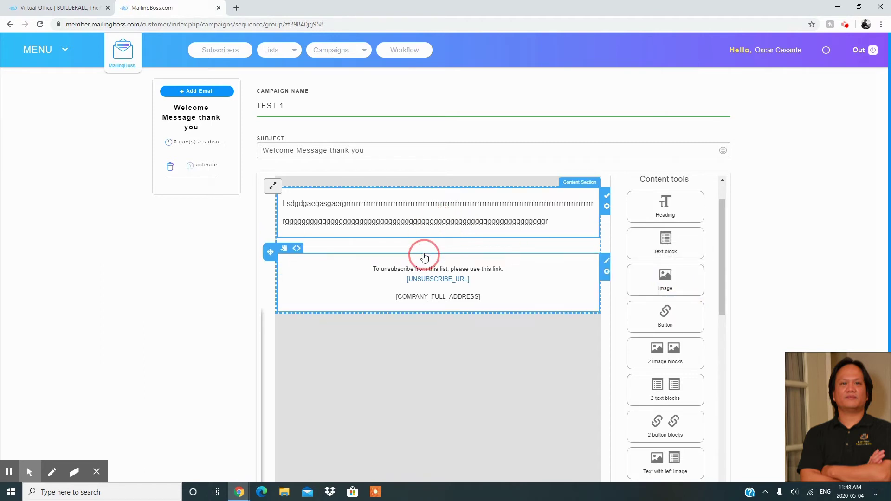
{"action": "left_click_drag", "start_coordinate": [674, 284], "coordinate": [335, 259]}
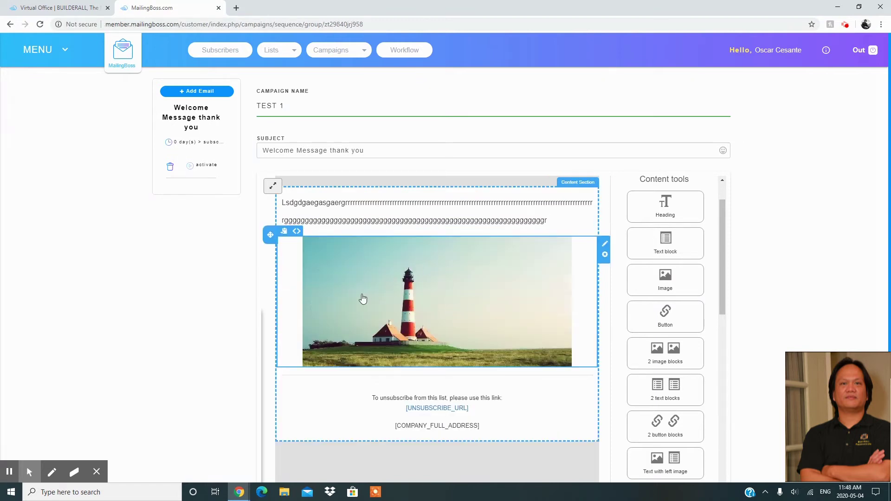
{"action": "left_click", "coordinate": [383, 295]}
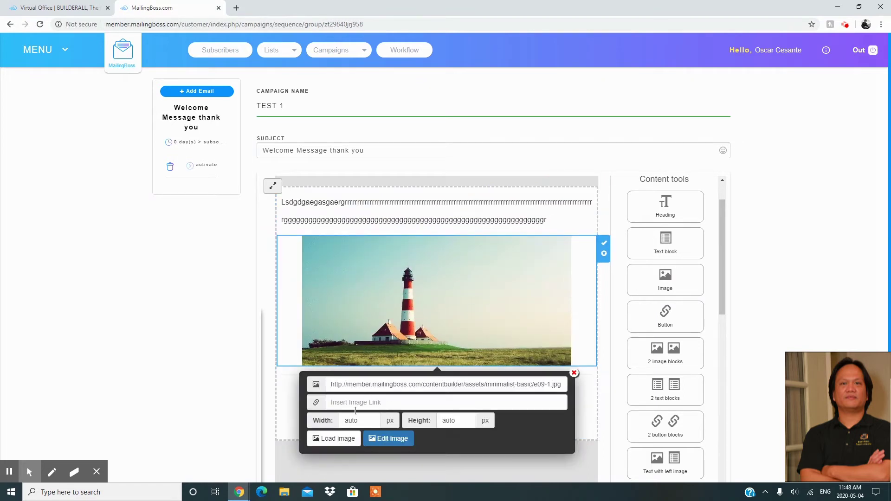
{"action": "left_click", "coordinate": [335, 438]}
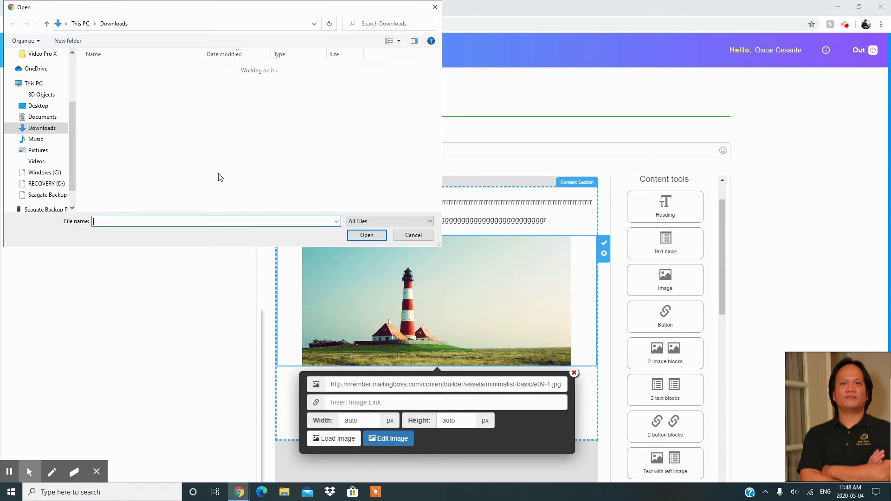
{"action": "left_click", "coordinate": [44, 151]}
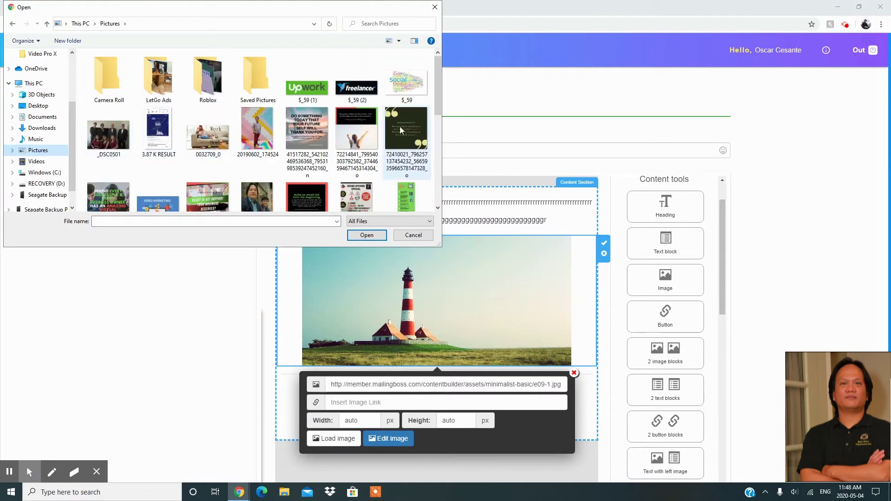
{"action": "left_click", "coordinate": [369, 163]}
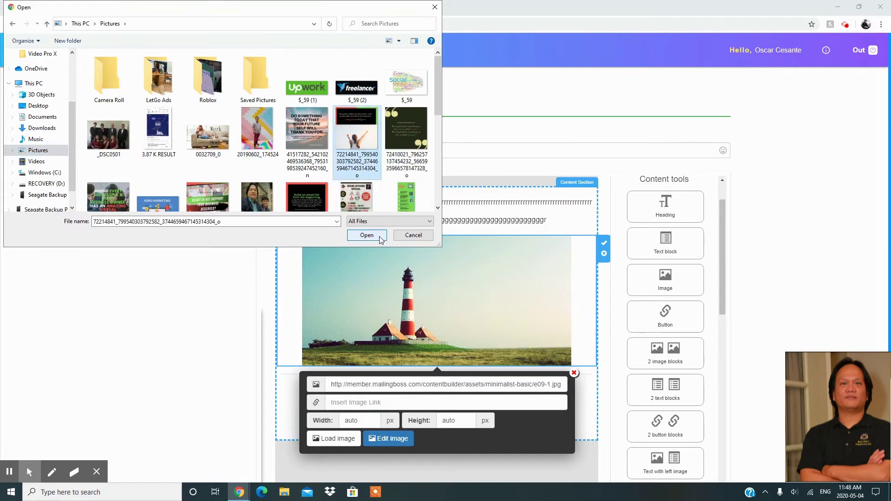
{"action": "left_click", "coordinate": [367, 235]}
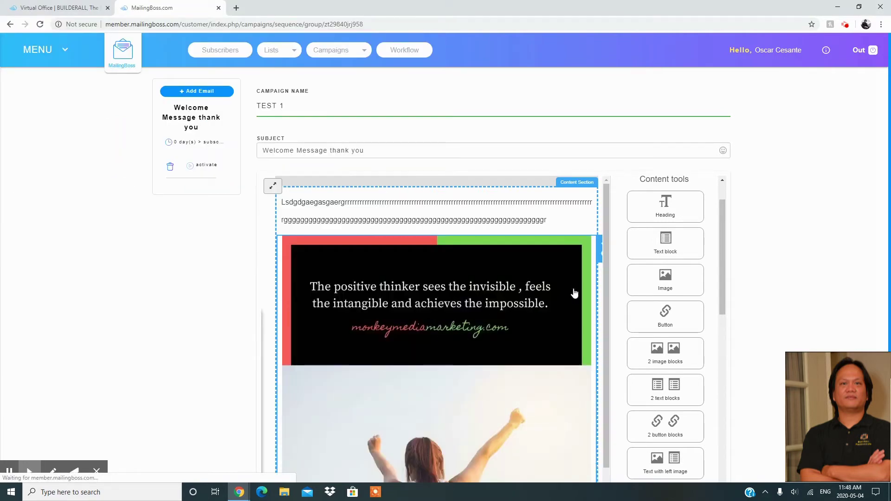
{"action": "left_click", "coordinate": [606, 244]}
- Add a 'Review this product' button block directly below the image
{"action": "scroll", "coordinate": [606, 246], "scroll_direction": "down", "scroll_amount": 1}
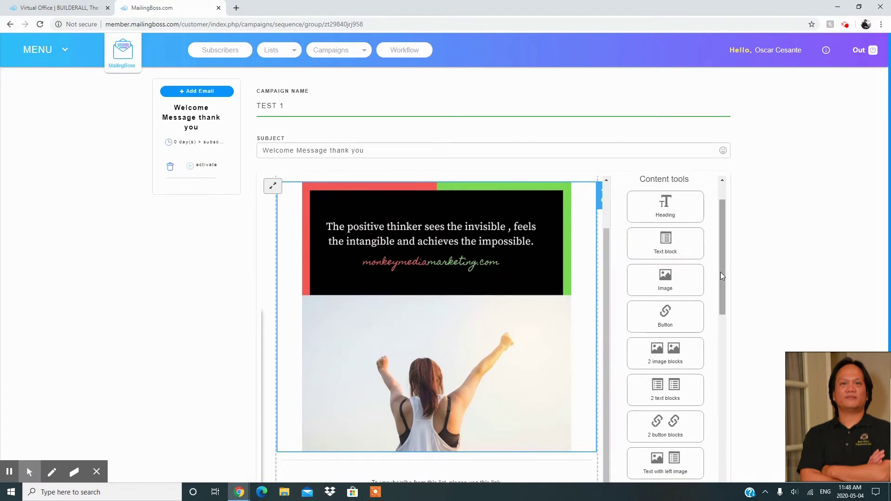
{"action": "left_click_drag", "start_coordinate": [720, 272], "coordinate": [721, 304]}
{"action": "left_click_drag", "start_coordinate": [669, 222], "coordinate": [331, 462]}
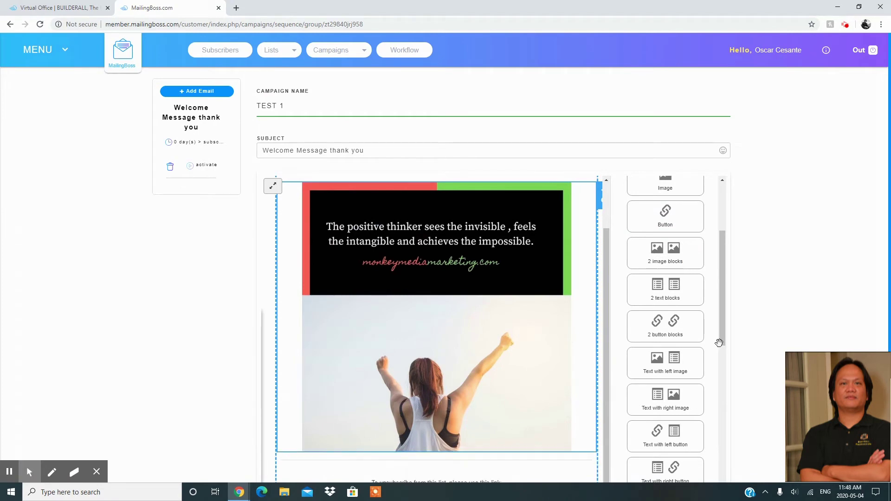
{"action": "left_click_drag", "start_coordinate": [659, 219], "coordinate": [259, 468]}
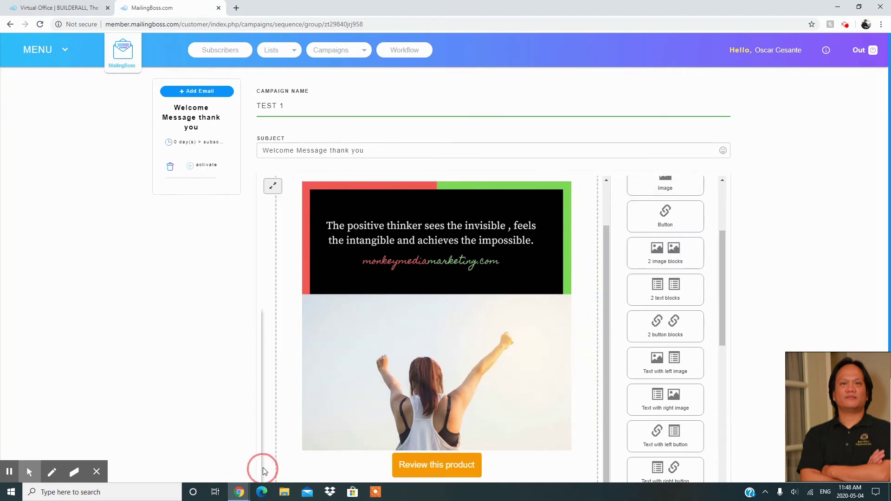
- Link the button to 'dgagaeergaergaergrae' and change its background colour to 069b9b
{"action": "scroll", "coordinate": [436, 325], "scroll_direction": "down", "scroll_amount": 3}
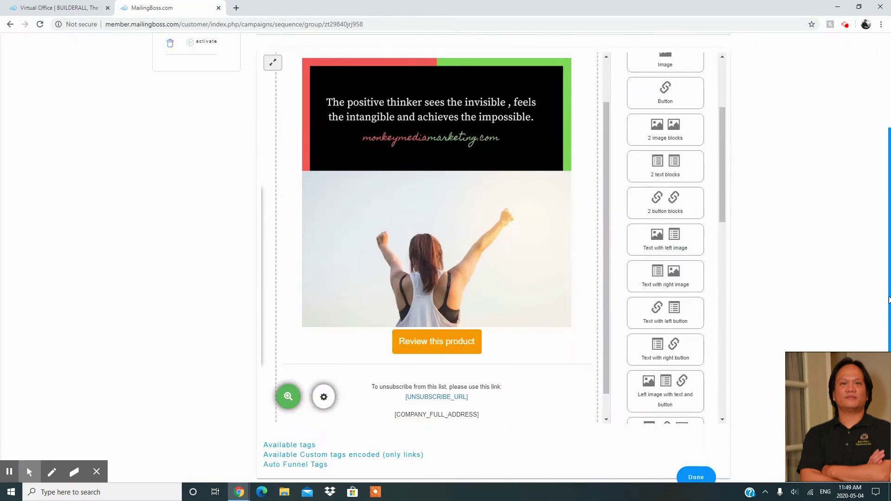
{"action": "left_click", "coordinate": [427, 342]}
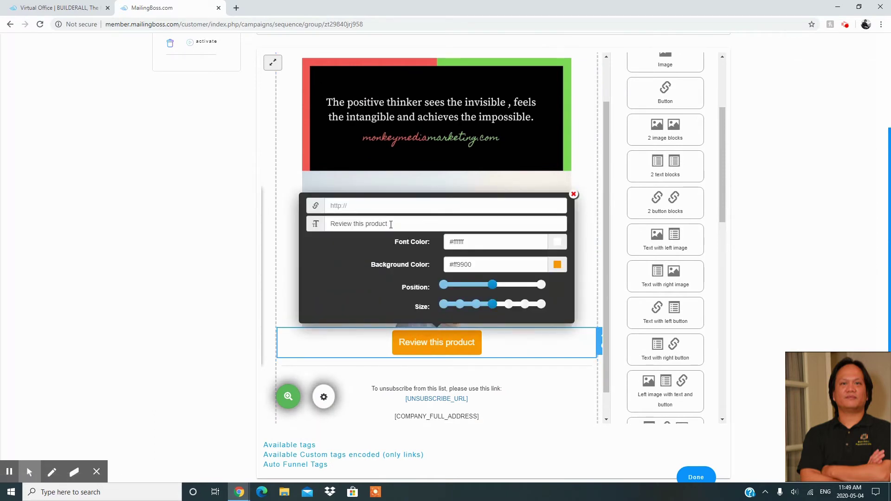
{"action": "left_click", "coordinate": [384, 206]}
{"action": "type", "text": "dgagaeergaergaergraege"}
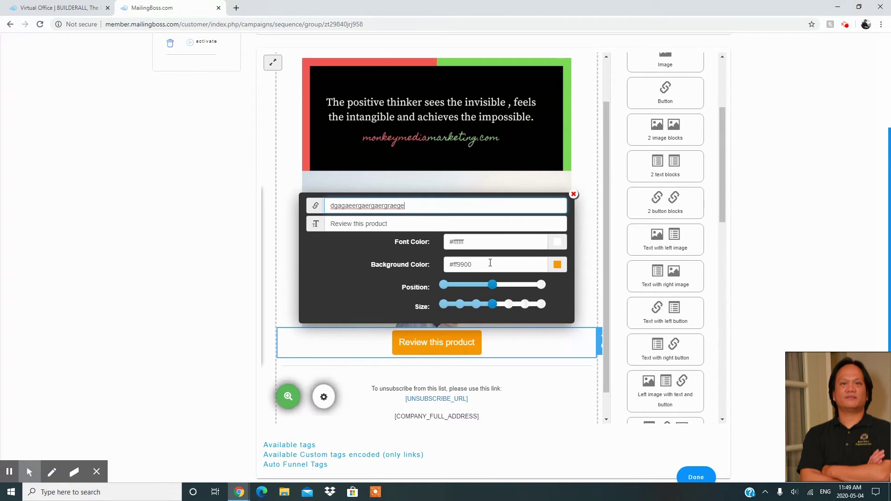
{"action": "left_click", "coordinate": [490, 263]}
{"action": "key", "text": "BackSpace"}
{"action": "key", "text": "BackSpace"}
{"action": "key", "text": "BackSpace"}
{"action": "key", "text": "BackSpace"}
{"action": "key", "text": "BackSpace"}
{"action": "key", "text": "BackSpace"}
{"action": "key", "text": "BackSpace"}
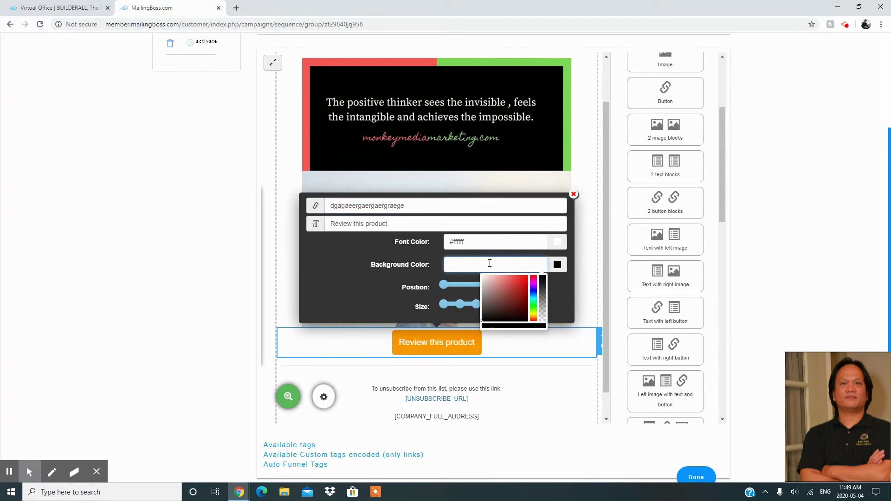
{"action": "type", "text": "069"}
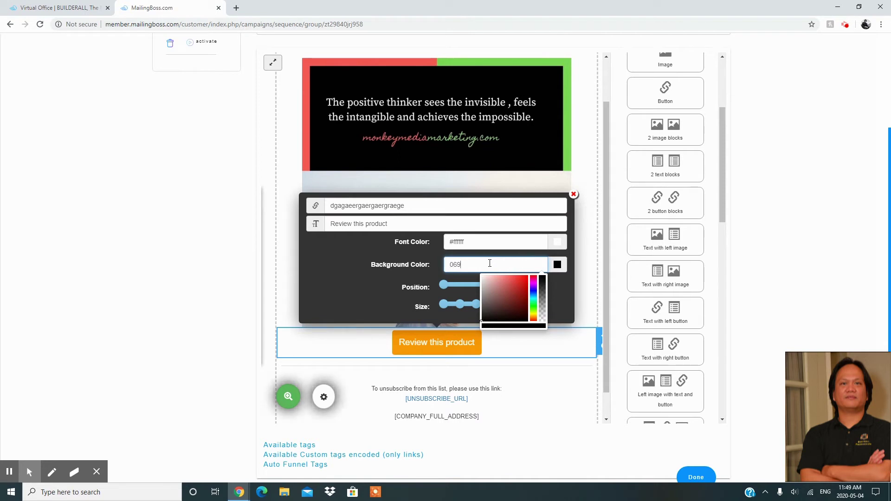
{"action": "type", "text": "b9b"}
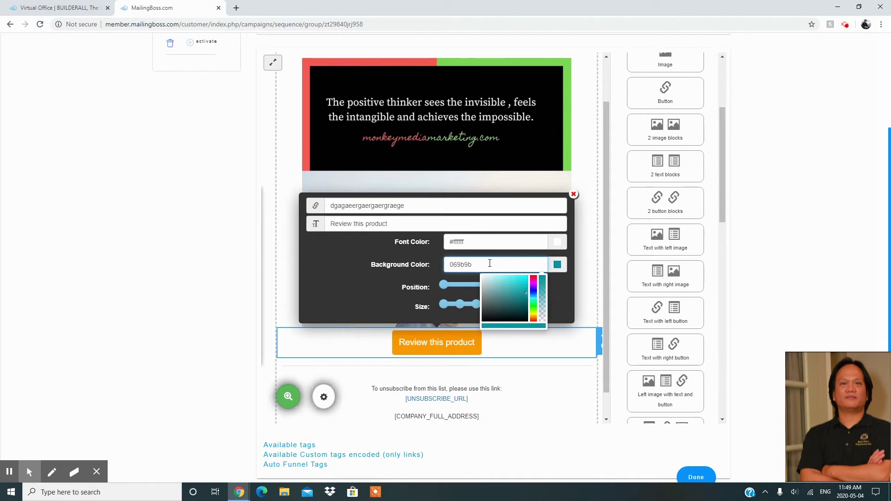
- Insert a 'Connect with our social media:' block with four icons between the image and teal button
{"action": "left_click", "coordinate": [576, 301]}
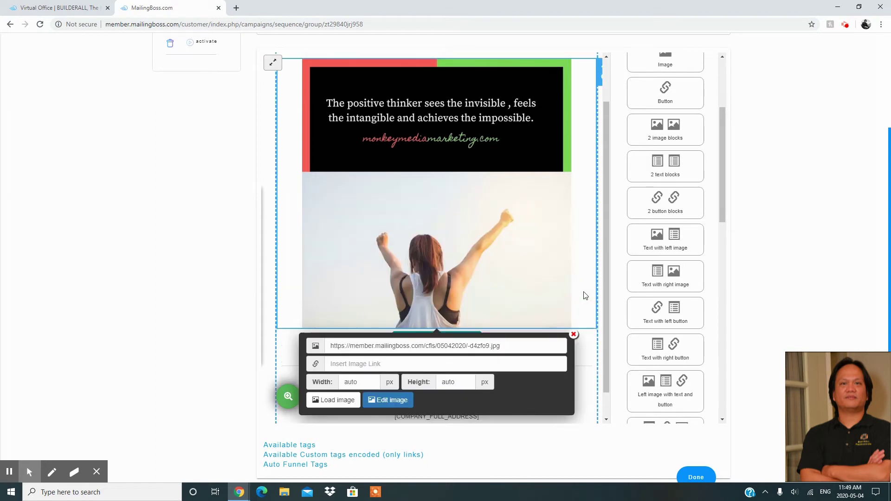
{"action": "scroll", "coordinate": [517, 295], "scroll_direction": "down", "scroll_amount": 1}
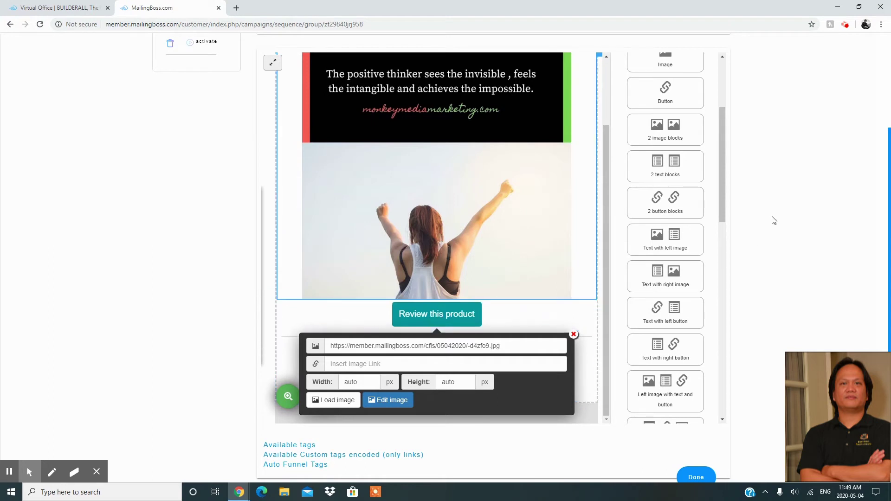
{"action": "left_click_drag", "start_coordinate": [722, 189], "coordinate": [722, 249]}
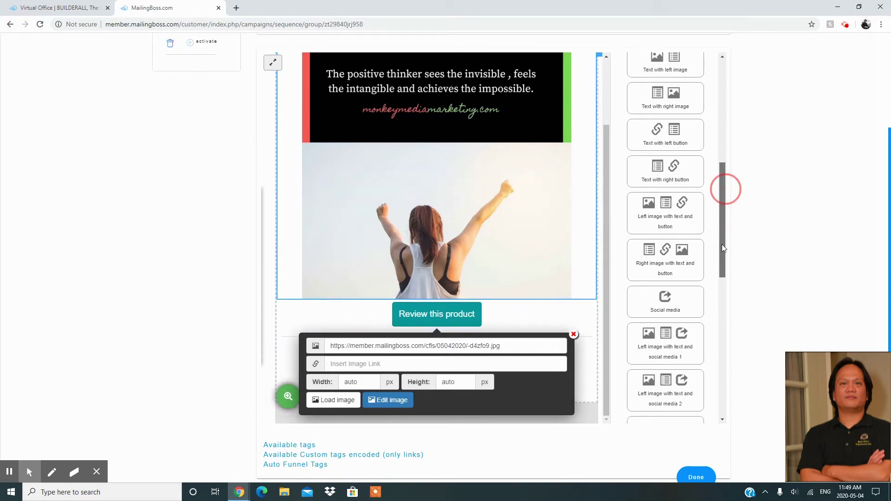
{"action": "left_click", "coordinate": [673, 309]}
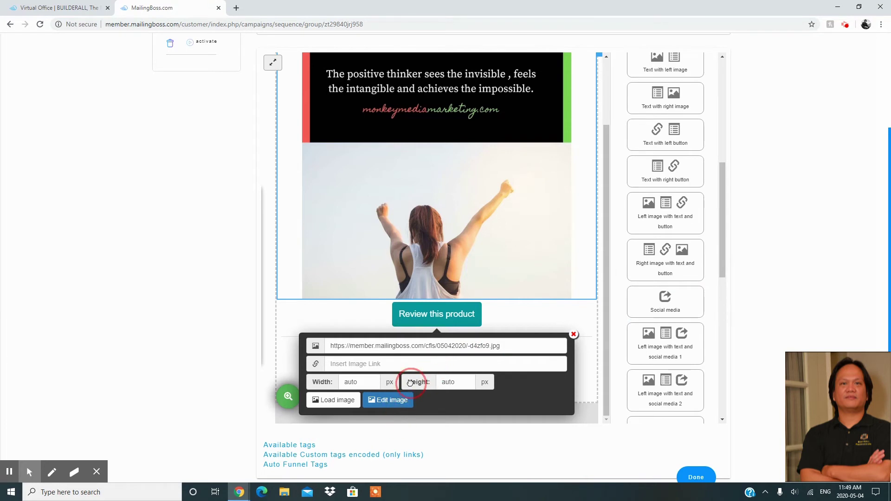
{"action": "left_click", "coordinate": [574, 334]}
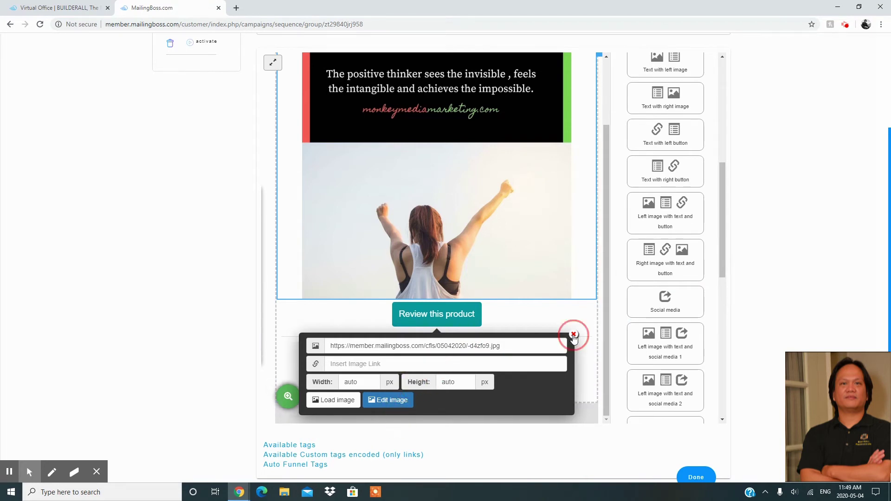
{"action": "left_click_drag", "start_coordinate": [665, 306], "coordinate": [354, 329]}
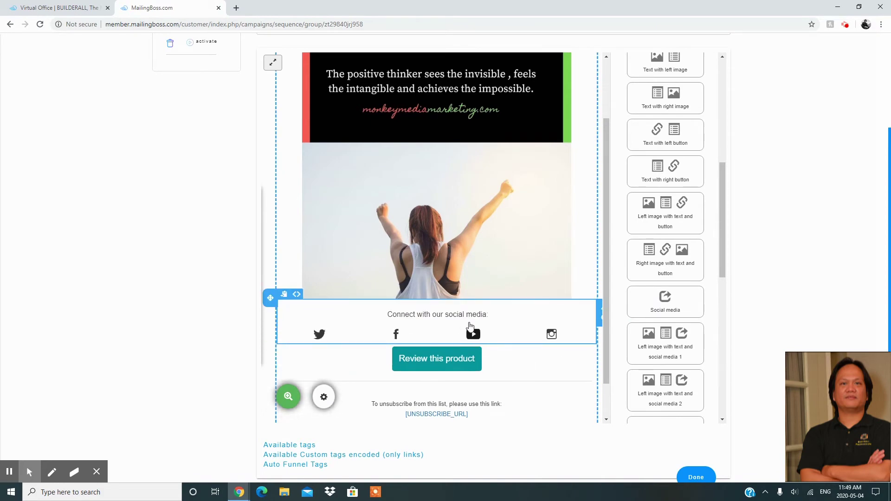
{"action": "scroll", "coordinate": [404, 251], "scroll_direction": "up", "scroll_amount": 4}
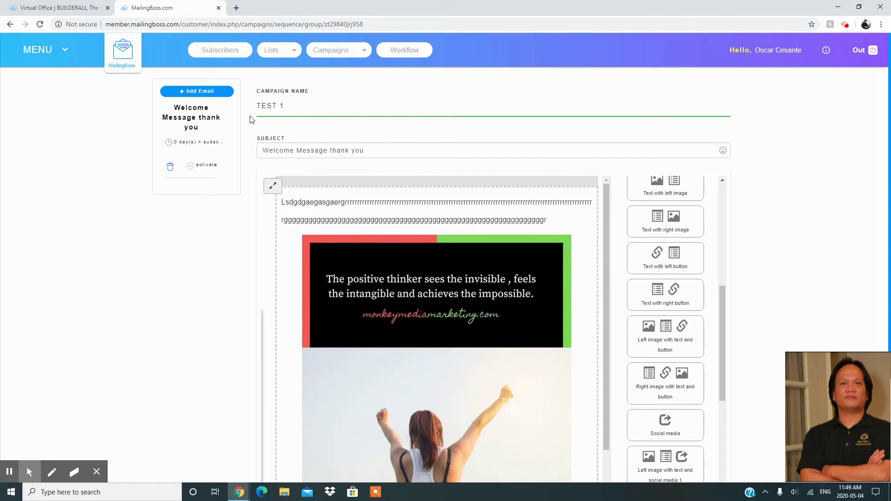
- Set the TEST 1 welcome email to send 1 minute after subscribe and save
{"action": "left_click", "coordinate": [180, 141]}
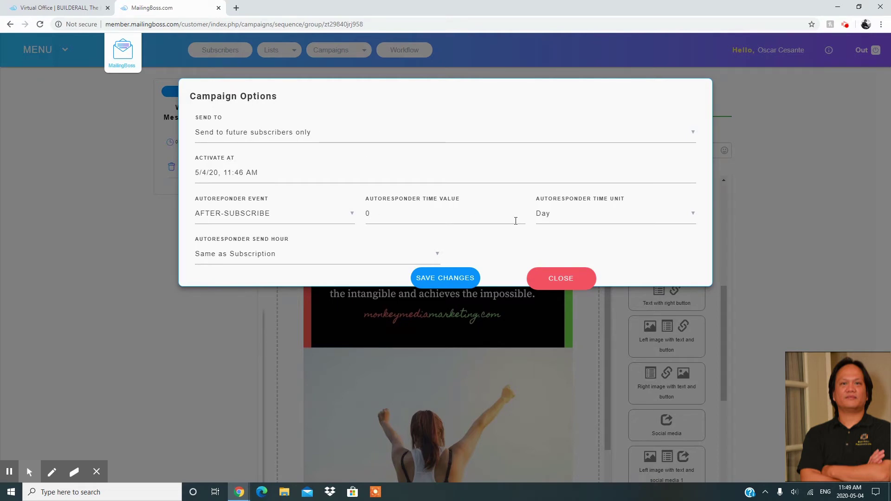
{"action": "left_click", "coordinate": [496, 217]}
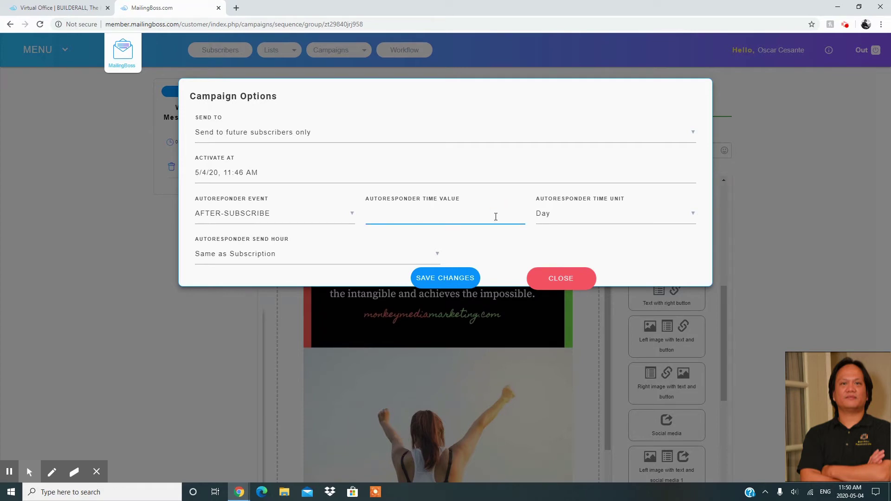
{"action": "left_click", "coordinate": [665, 215]}
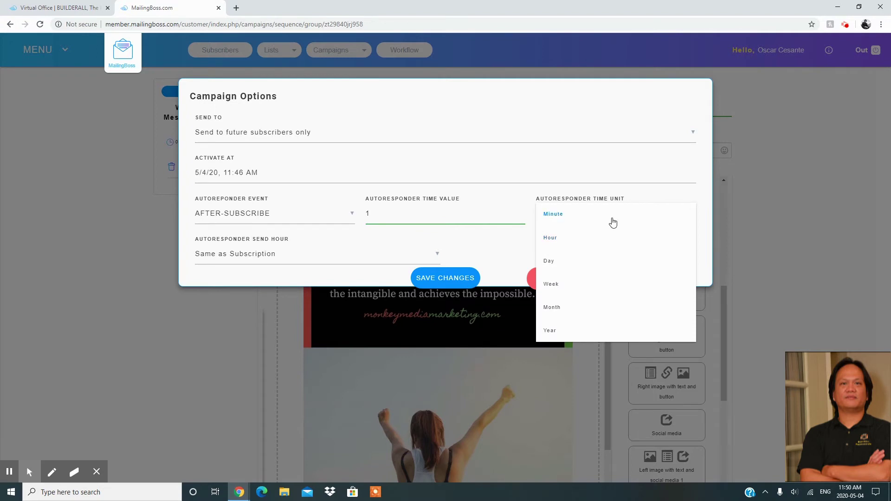
{"action": "left_click", "coordinate": [613, 220]}
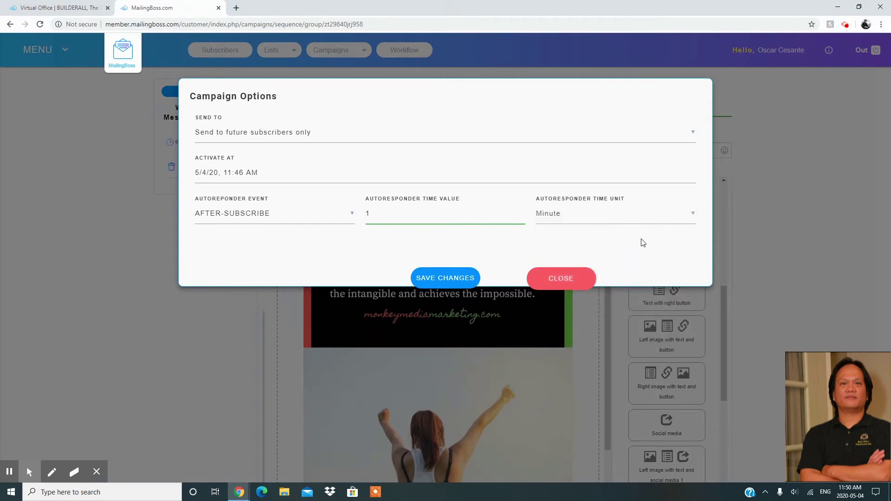
{"action": "left_click", "coordinate": [439, 278]}
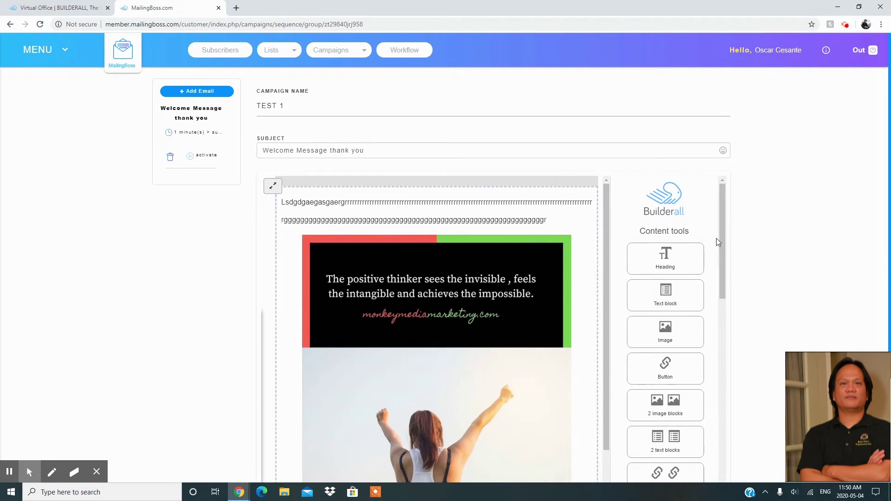
{"action": "left_click_drag", "start_coordinate": [724, 235], "coordinate": [720, 474]}
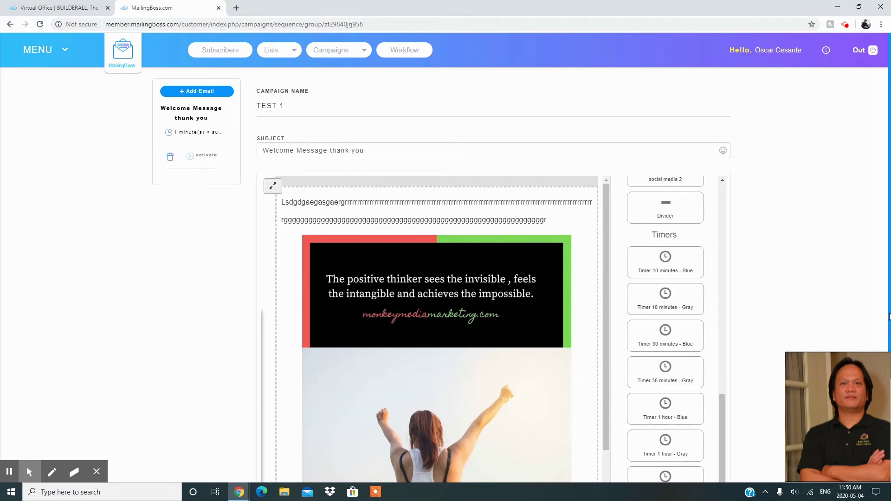
{"action": "scroll", "coordinate": [434, 347], "scroll_direction": "down", "scroll_amount": 3}
{"action": "left_click_drag", "start_coordinate": [723, 307], "coordinate": [734, 329]}
{"action": "scroll", "coordinate": [722, 328], "scroll_direction": "up", "scroll_amount": 15}
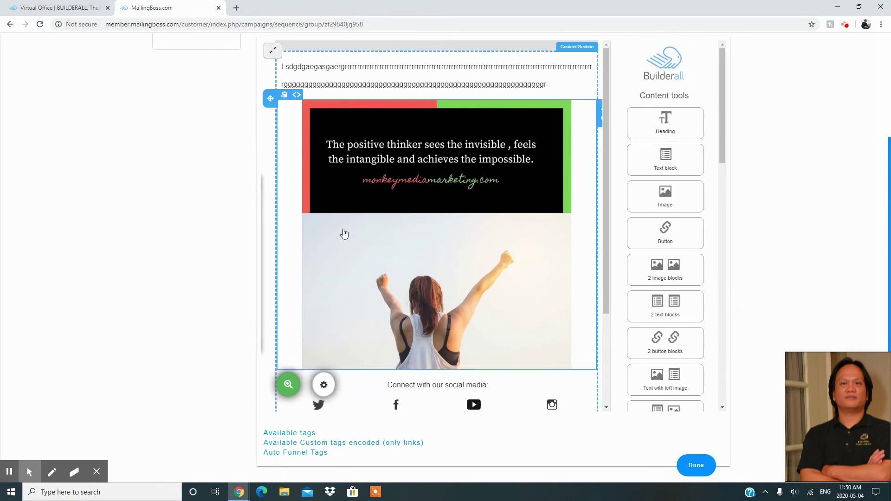
{"action": "scroll", "coordinate": [472, 418], "scroll_direction": "up", "scroll_amount": 2}
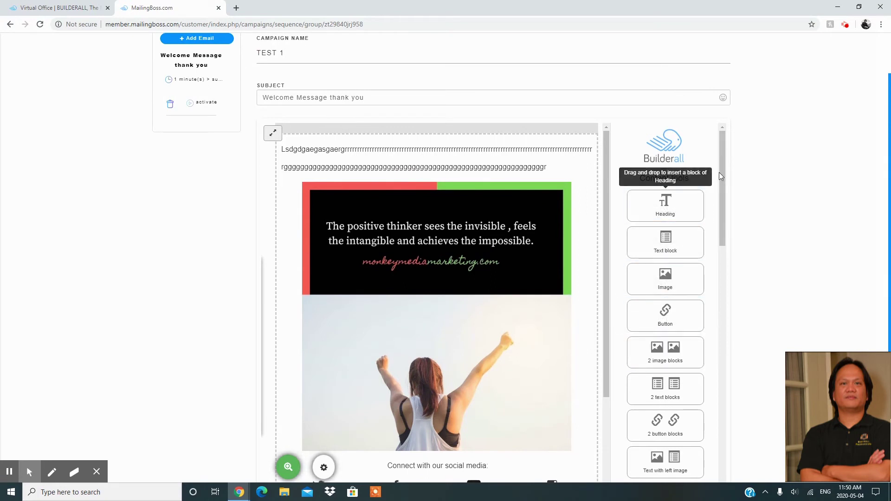
{"action": "left_click_drag", "start_coordinate": [725, 147], "coordinate": [756, 145]}
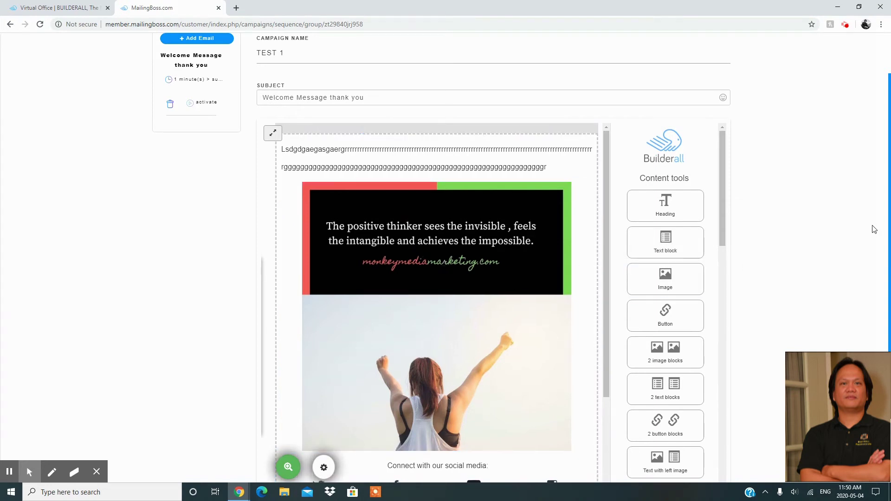
{"action": "scroll", "coordinate": [884, 226], "scroll_direction": "up", "scroll_amount": 2}
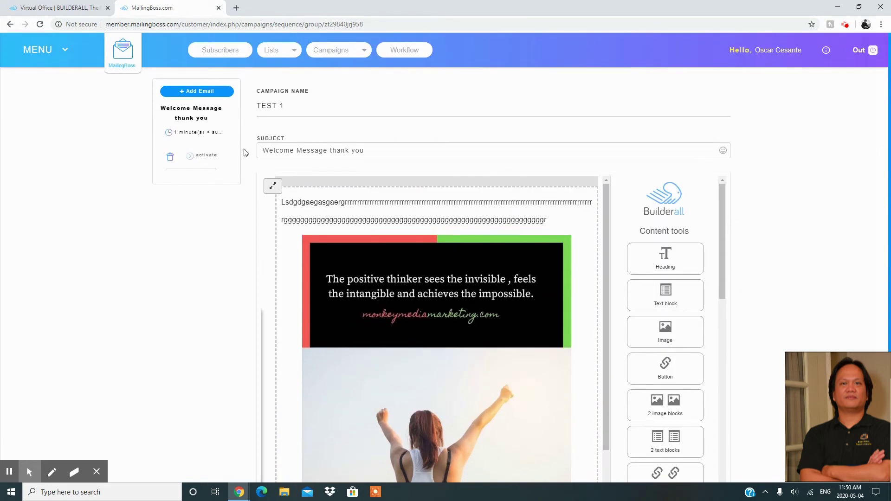
- Add a second email named TEST 2 # and clear its subject line for 'Promotion 1'
{"action": "left_click", "coordinate": [194, 92]}
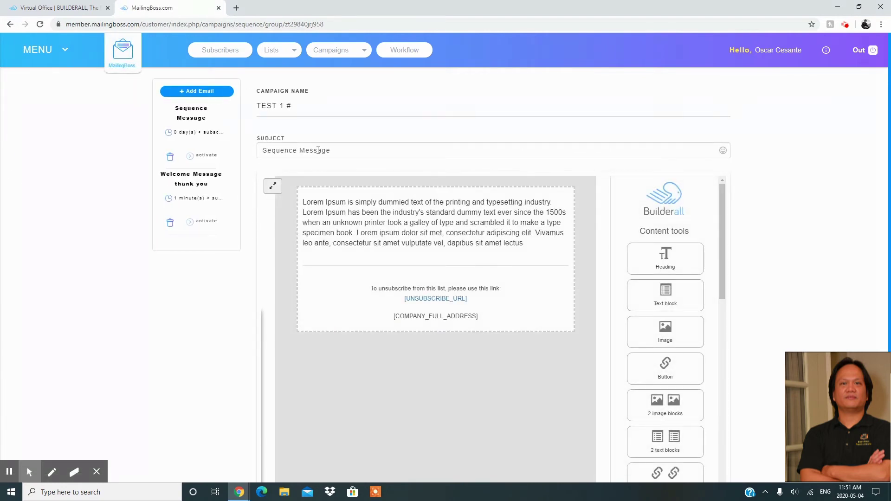
{"action": "left_click", "coordinate": [288, 107]}
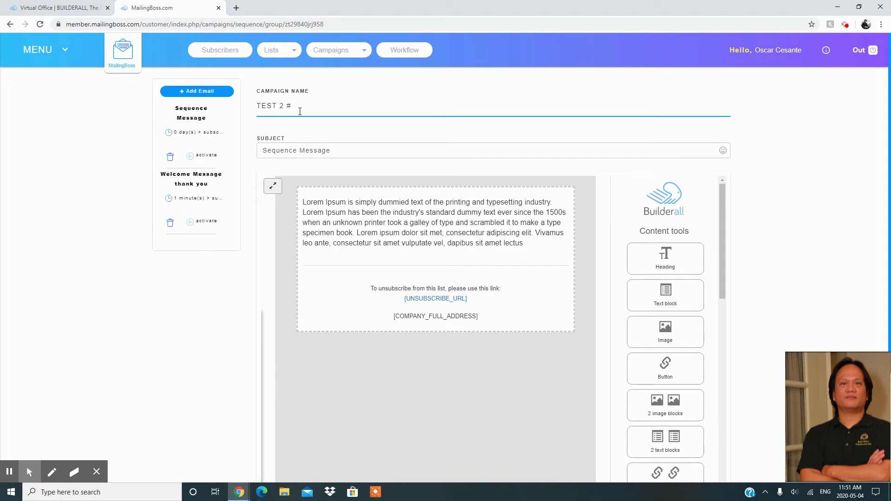
{"action": "left_click", "coordinate": [368, 147]}
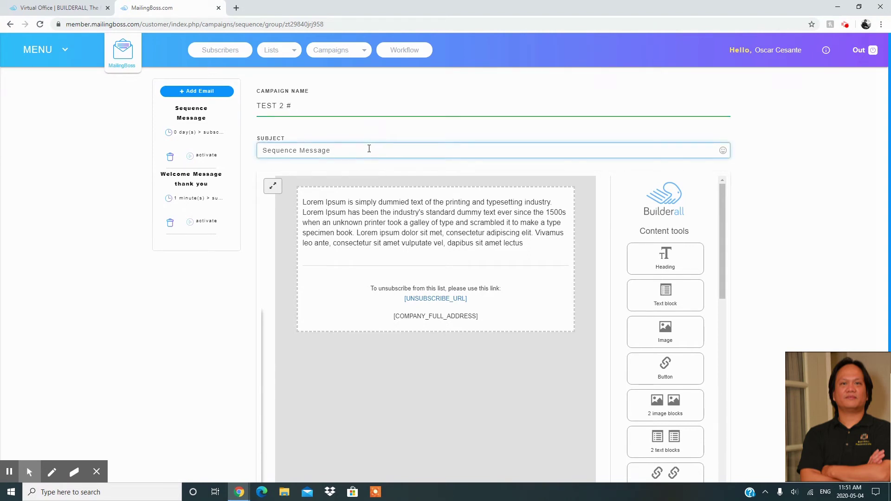
{"action": "key", "text": "BackSpace"}
{"action": "key", "text": "BackSpace"}
{"action": "key", "text": "BackSpace"}
{"action": "key", "text": "BackSpace"}
{"action": "key", "text": "BackSpace"}
{"action": "key", "text": "BackSpace"}
{"action": "key", "text": "BackSpace"}
{"action": "key", "text": "BackSpace"}
{"action": "key", "text": "BackSpace"}
{"action": "key", "text": "BackSpace"}
{"action": "key", "text": "BackSpace"}
{"action": "key", "text": "BackSpace"}
{"action": "key", "text": "BackSpace"}
{"action": "type", "text": "dsejflaermlfmarelferla"}
{"action": "key", "text": "BackSpace"}
{"action": "key", "text": "BackSpace"}
{"action": "key", "text": "BackSpace"}
{"action": "key", "text": "BackSpace"}
{"action": "key", "text": "BackSpace"}
{"action": "key", "text": "BackSpace"}
{"action": "key", "text": "BackSpace"}
{"action": "key", "text": "BackSpace"}
{"action": "key", "text": "BackSpace"}
{"action": "key", "text": "BackSpace"}
{"action": "key", "text": "BackSpace"}
{"action": "key", "text": "BackSpace"}
{"action": "key", "text": "BackSpace"}
{"action": "key", "text": "BackSpace"}
{"action": "key", "text": "BackSpace"}
{"action": "key", "text": "BackSpace"}
{"action": "key", "text": "BackSpace"}
{"action": "key", "text": "BackSpace"}
{"action": "key", "text": "BackSpace"}
{"action": "key", "text": "BackSpace"}
- Replace the placeholder body paragraph with filler text 'dfddd…'
{"action": "left_click", "coordinate": [348, 212]}
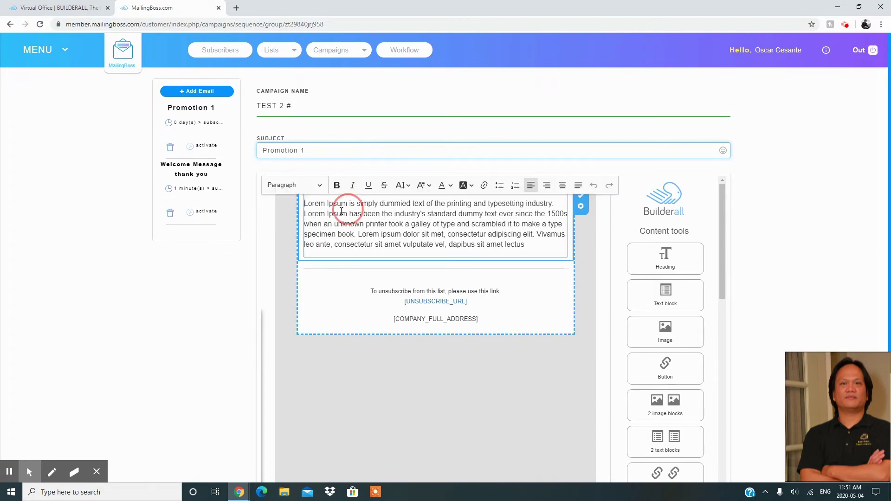
{"action": "left_click_drag", "start_coordinate": [311, 207], "coordinate": [444, 258]}
{"action": "type", "text": "dfdddddddddddddddddddddddddddddddddd"}
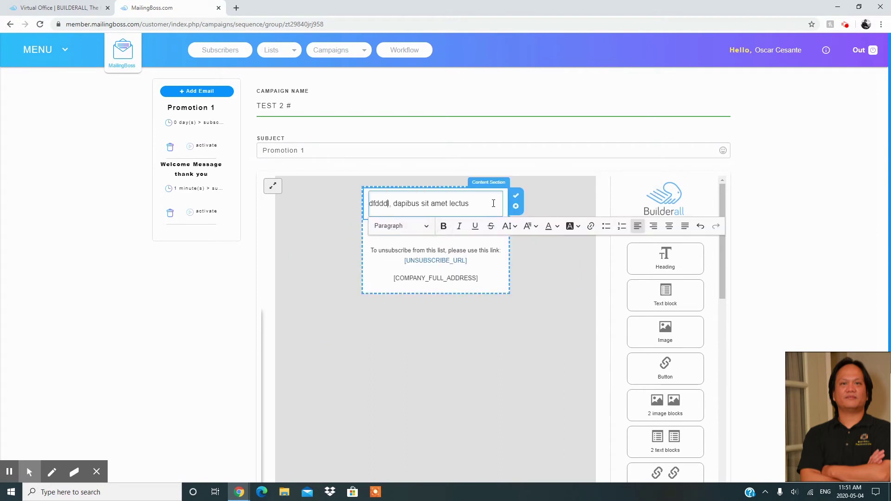
{"action": "type", "text": "ddddddddddddddddddddddddddddddddddddddddddddddddd"}
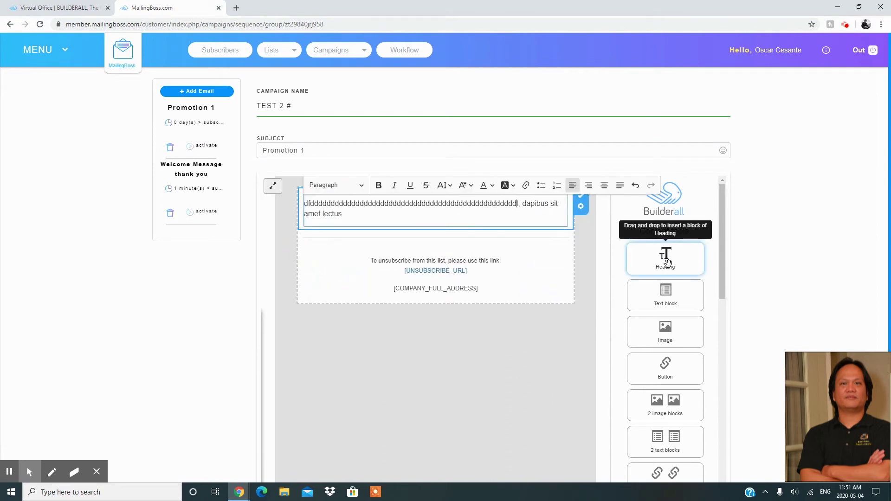
- Place an Image block with the lighthouse picture below the email's body text
{"action": "scroll", "coordinate": [667, 239], "scroll_direction": "down", "scroll_amount": 3}
{"action": "left_click_drag", "start_coordinate": [675, 218], "coordinate": [397, 219]}
{"action": "left_click_drag", "start_coordinate": [683, 214], "coordinate": [401, 271]}
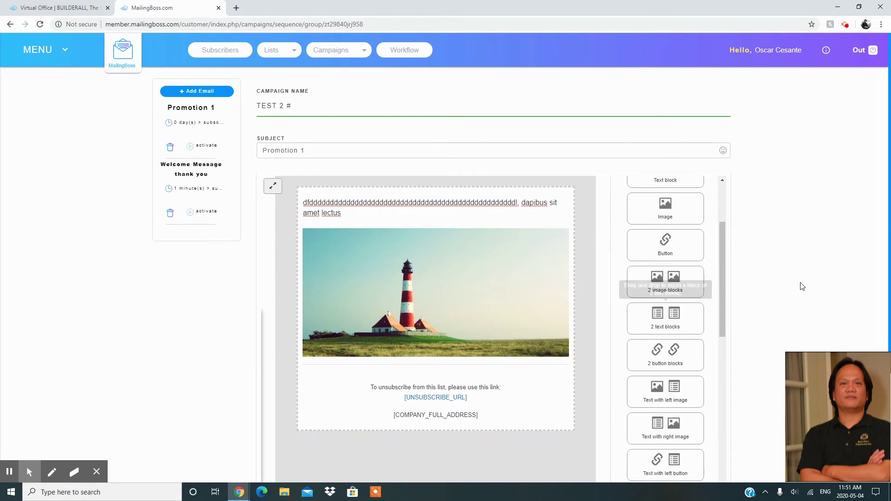
{"action": "left_click_drag", "start_coordinate": [717, 305], "coordinate": [720, 338]}
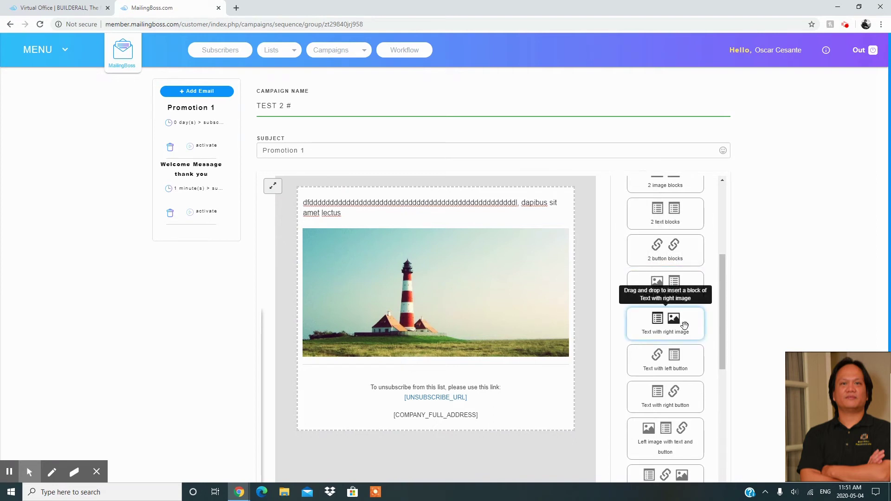
{"action": "left_click_drag", "start_coordinate": [722, 308], "coordinate": [720, 347]}
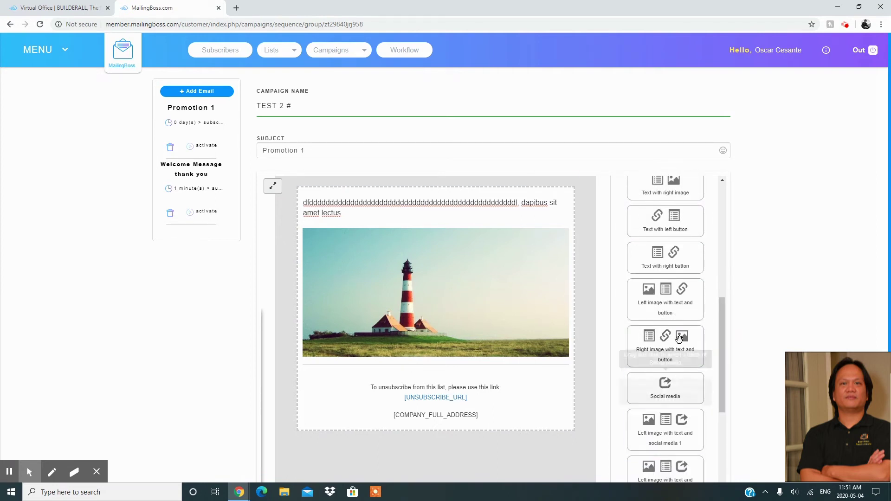
{"action": "scroll", "coordinate": [725, 309], "scroll_direction": "up", "scroll_amount": 10}
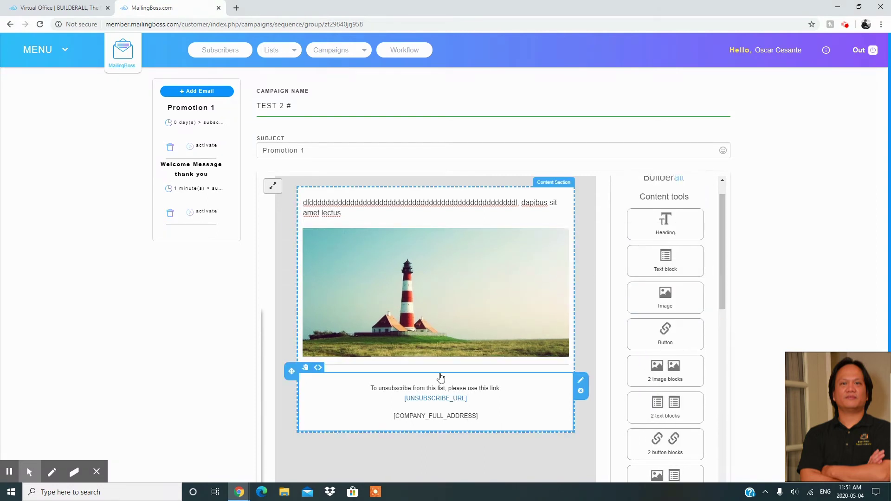
{"action": "scroll", "coordinate": [506, 374], "scroll_direction": "down", "scroll_amount": 3}
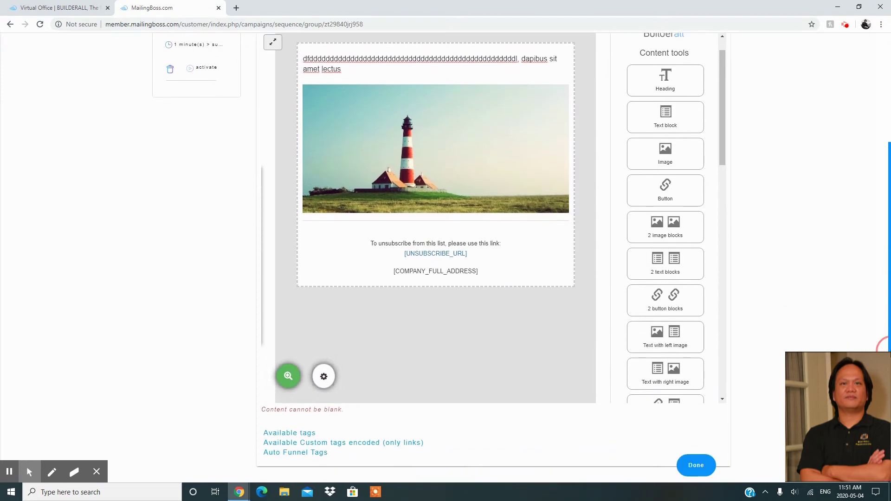
{"action": "scroll", "coordinate": [494, 277], "scroll_direction": "up", "scroll_amount": 3}
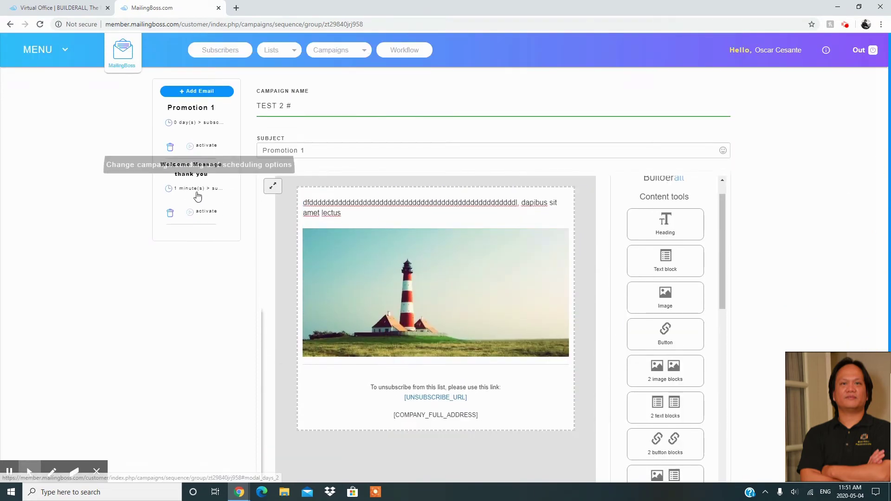
- Schedule Promotion 1 for 5 days after subscribe at the subscription hour, and save
{"action": "left_click", "coordinate": [192, 125]}
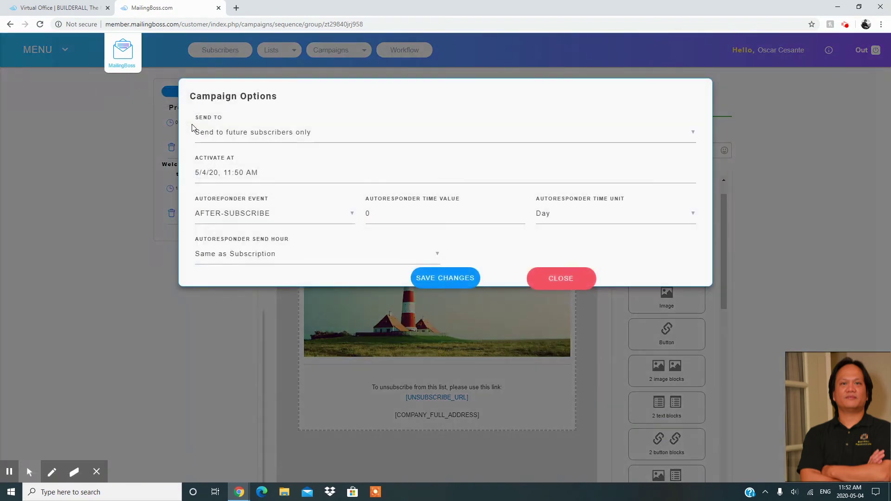
{"action": "left_click", "coordinate": [509, 217]}
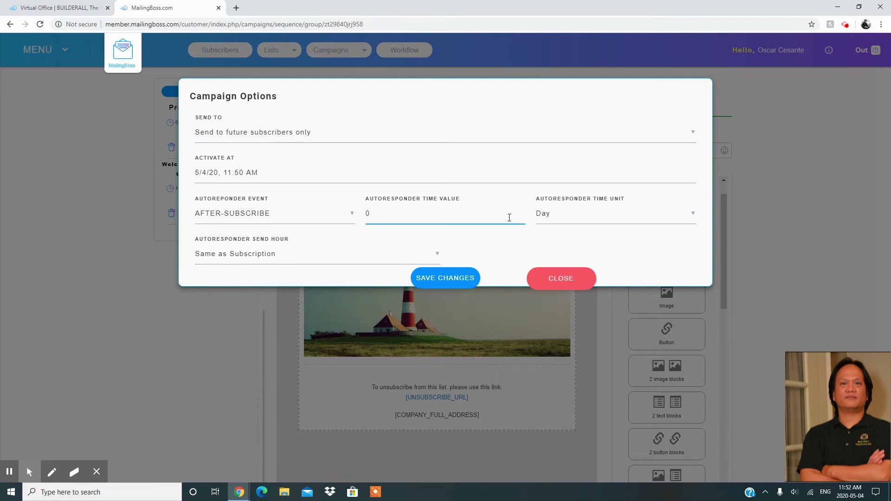
{"action": "key", "text": "BackSpace"}
{"action": "left_click", "coordinate": [434, 256]}
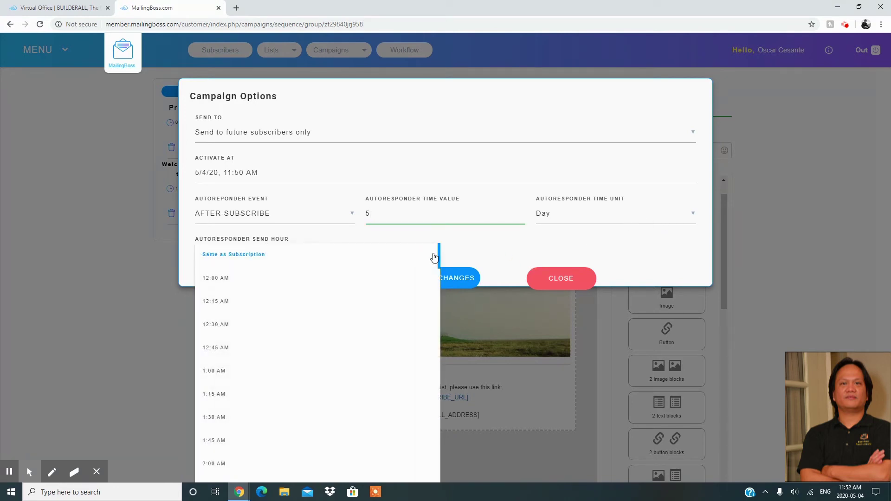
{"action": "left_click", "coordinate": [490, 247]}
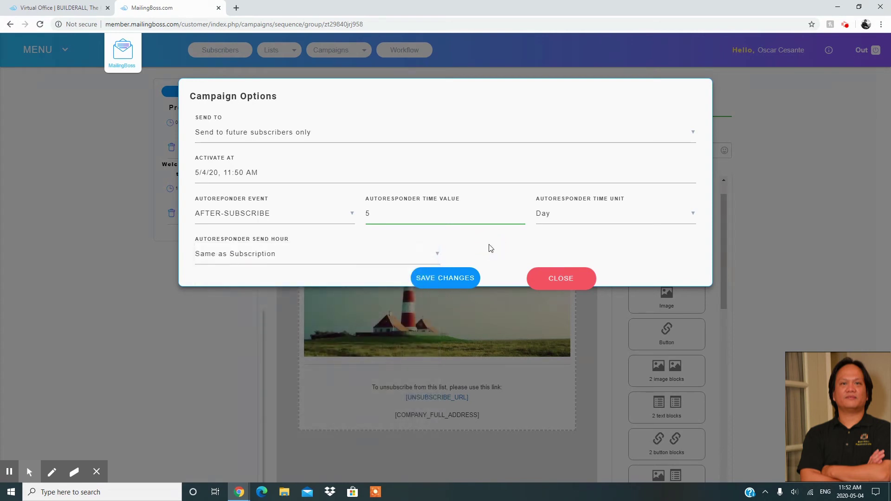
{"action": "left_click", "coordinate": [446, 279]}
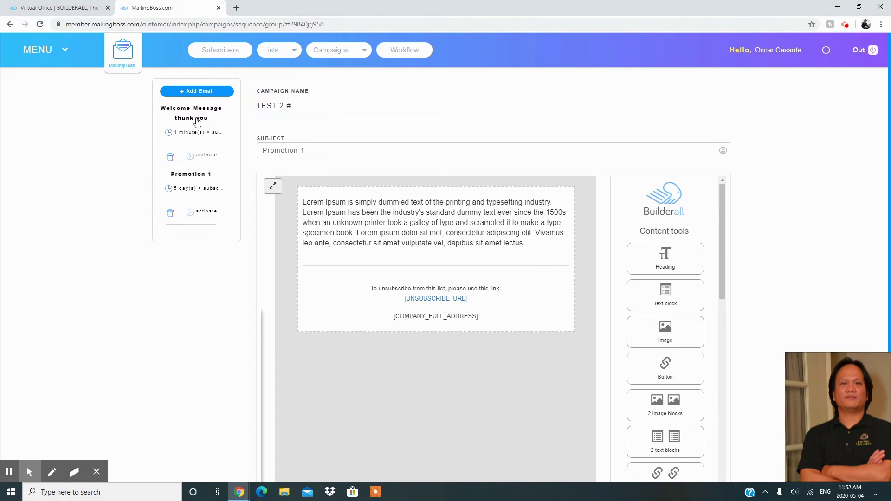
- Resave Promotion 1's schedule, prefix its body with 'rttruru', and finish the sequence with Done
{"action": "left_click", "coordinate": [194, 184]}
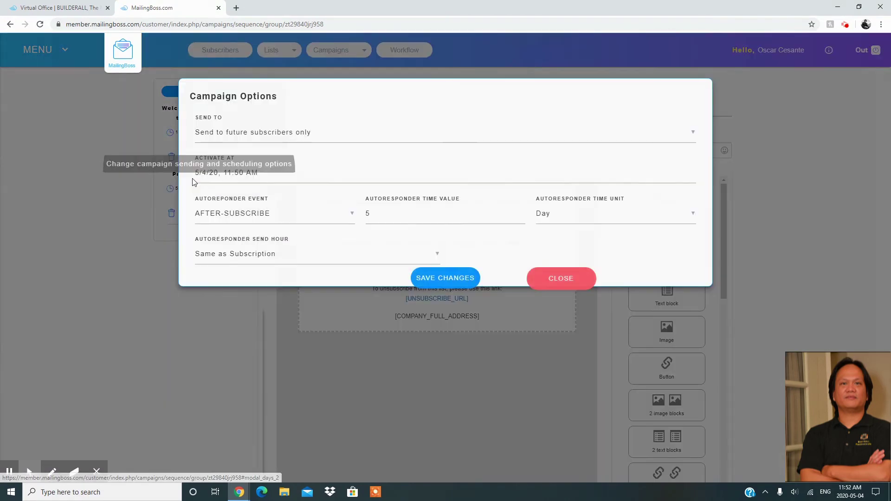
{"action": "left_click", "coordinate": [442, 277]}
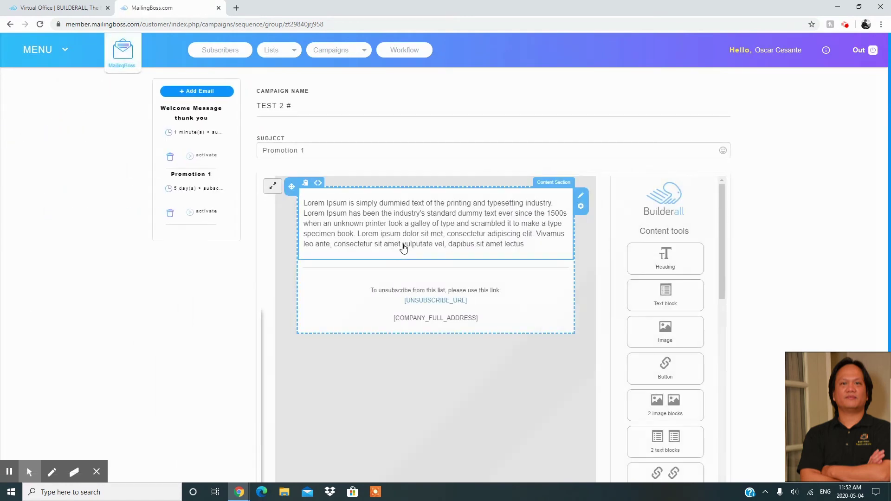
{"action": "left_click", "coordinate": [380, 228]}
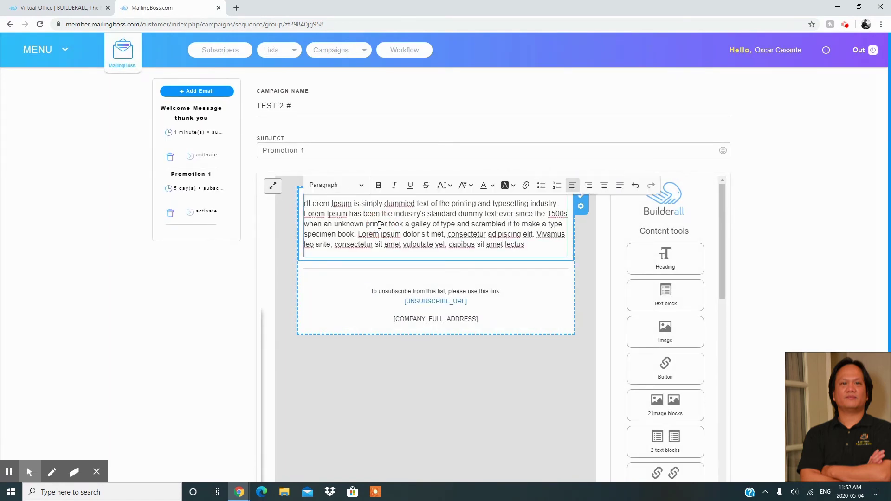
{"action": "type", "text": "rttruru"}
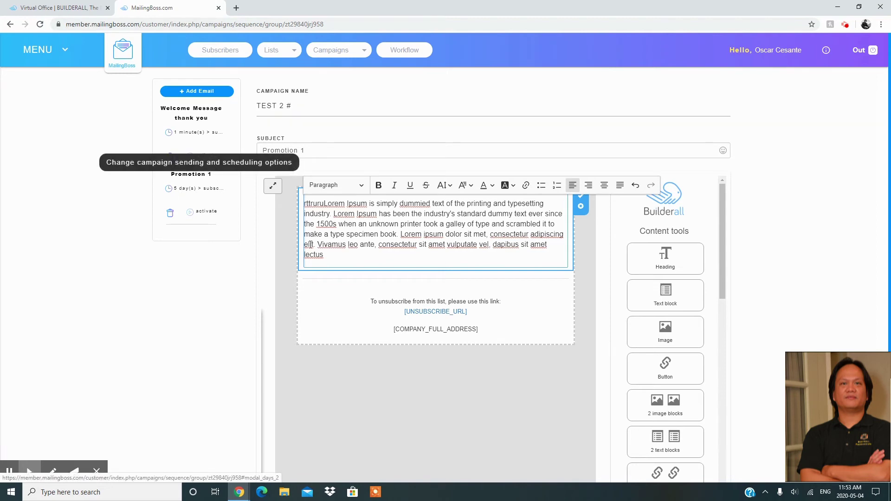
{"action": "left_click", "coordinate": [197, 92]}
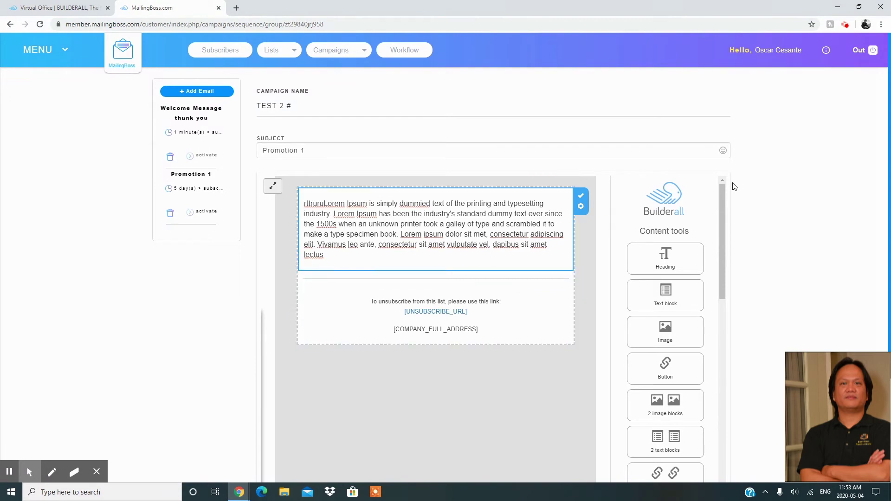
{"action": "scroll", "coordinate": [385, 192], "scroll_direction": "down", "scroll_amount": 3}
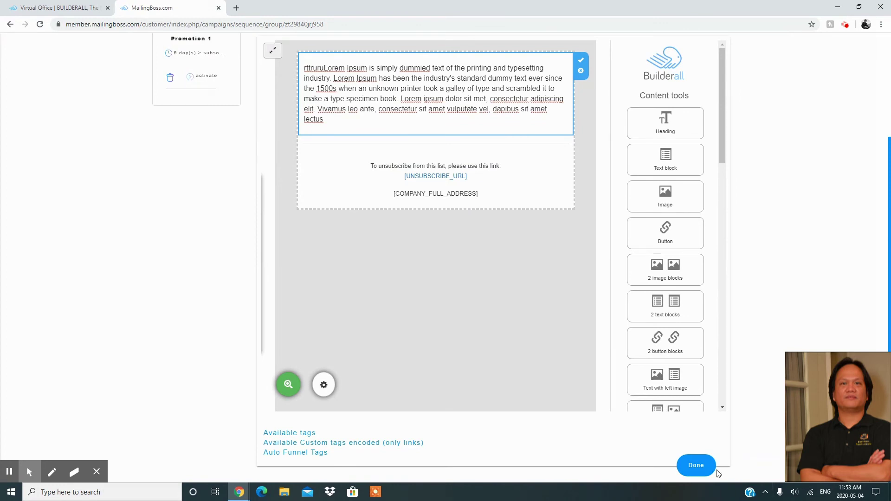
{"action": "left_click", "coordinate": [696, 465]}
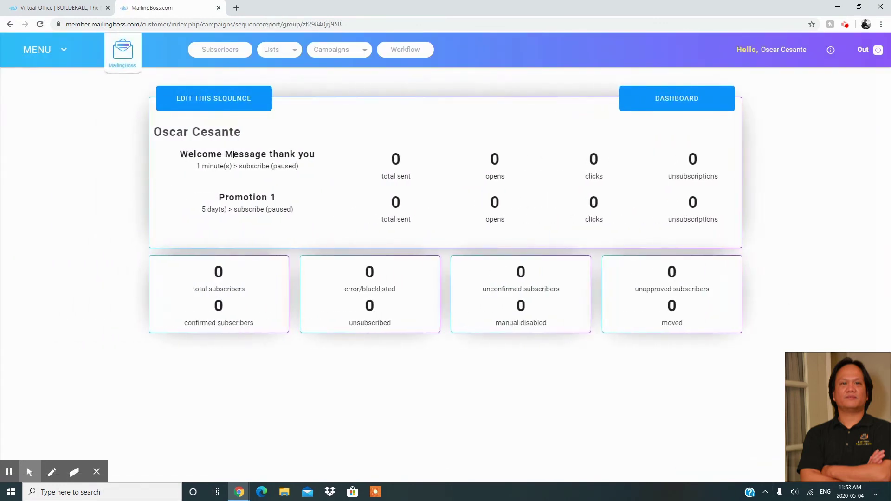
- Return from the sequence report to the editor via EDIT THIS SEQUENCE
{"action": "left_click", "coordinate": [219, 102]}
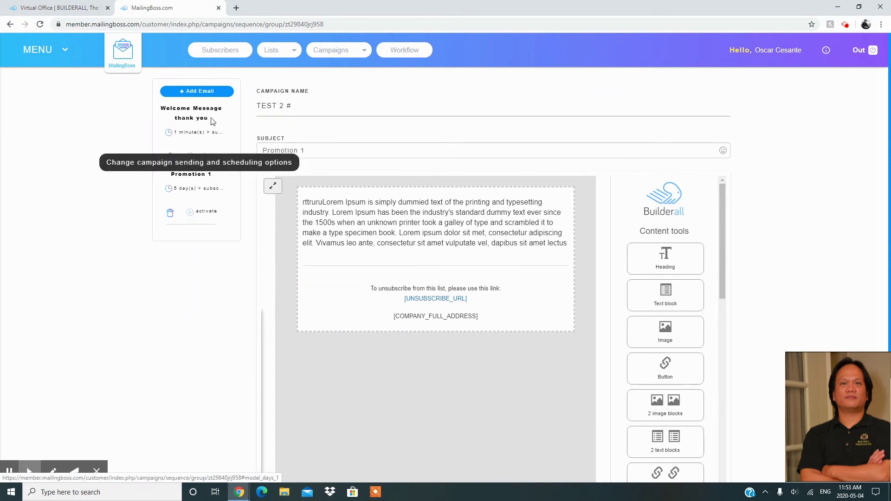
- Add a third email named TEST 3 with the subject 'Promotion 2'
{"action": "left_click", "coordinate": [193, 92]}
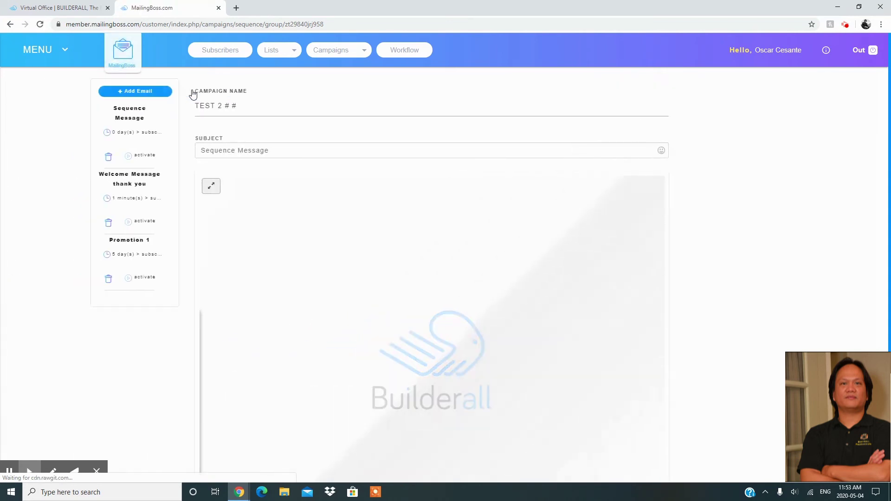
{"action": "left_click", "coordinate": [311, 106]}
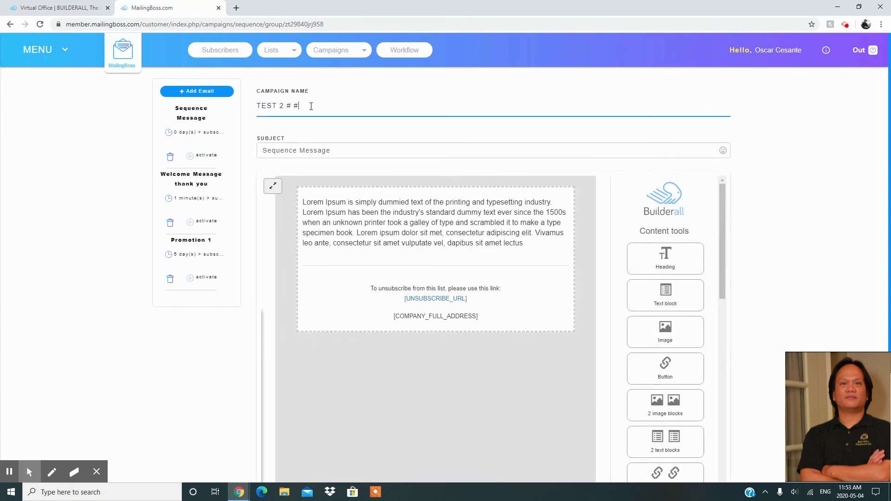
{"action": "key", "text": "BackSpace"}
{"action": "key", "text": "BackSpace"}
{"action": "key", "text": "BackSpace"}
{"action": "key", "text": "BackSpace"}
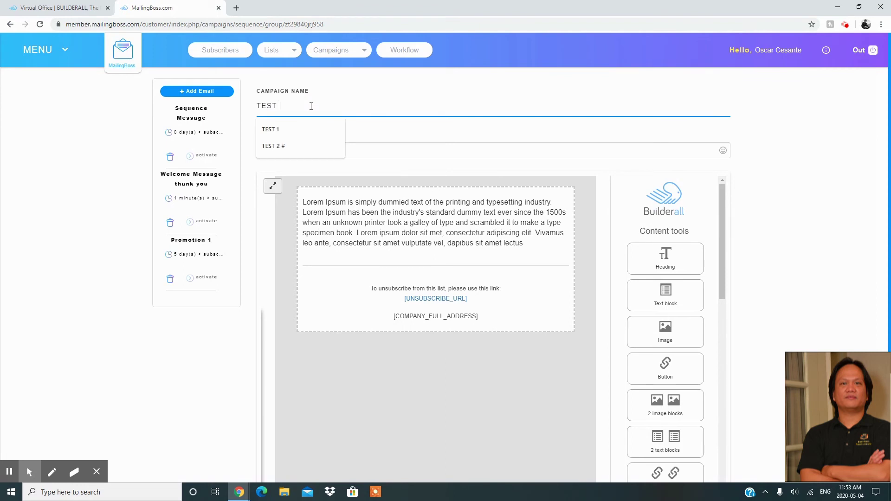
{"action": "type", "text": "3"}
{"action": "left_click", "coordinate": [373, 149]}
{"action": "key", "text": "BackSpace"}
{"action": "key", "text": "BackSpace"}
{"action": "key", "text": "BackSpace"}
{"action": "key", "text": "BackSpace"}
{"action": "key", "text": "BackSpace"}
{"action": "key", "text": "BackSpace"}
{"action": "key", "text": "BackSpace"}
{"action": "key", "text": "BackSpace"}
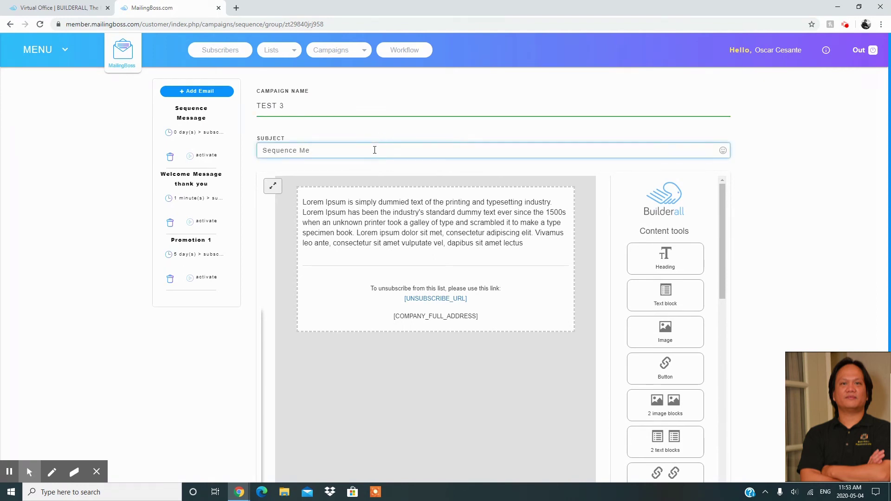
{"action": "key", "text": "BackSpace"}
{"action": "key", "text": "BackSpace"}
{"action": "key", "text": "BackSpace"}
{"action": "key", "text": "BackSpace"}
{"action": "type", "text": "Promotion 2"}
- Type filler text into the new email's Lorem Ipsum body block
{"action": "left_click", "coordinate": [344, 201]}
{"action": "left_click", "coordinate": [364, 219]}
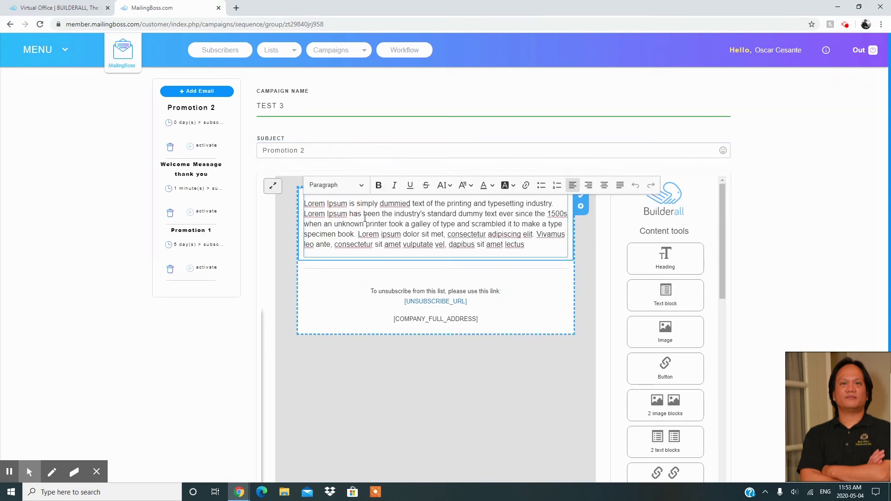
{"action": "left_click_drag", "start_coordinate": [304, 199], "coordinate": [541, 252]}
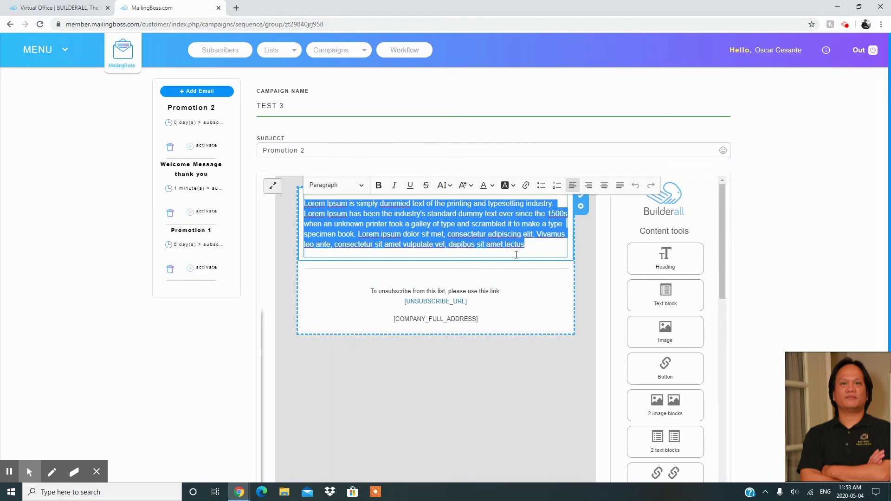
{"action": "left_click", "coordinate": [452, 214]}
{"action": "type", "text": "dssgdgdsfgdfgd"}
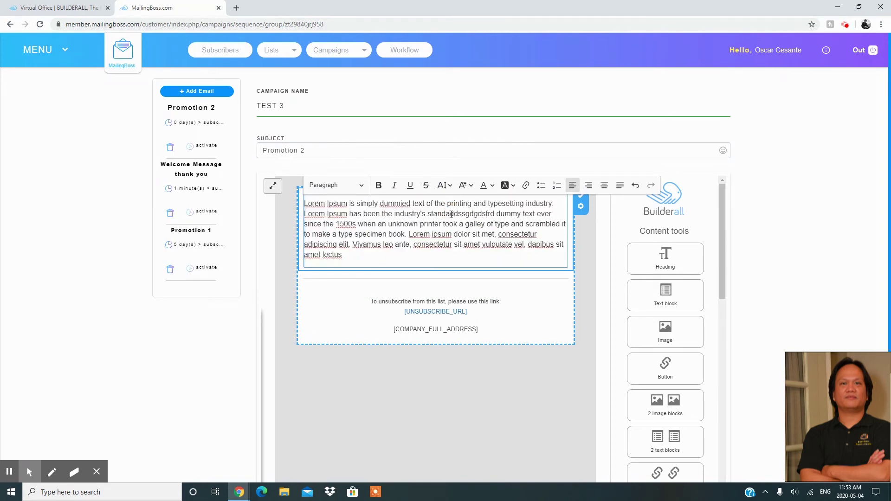
{"action": "type", "text": "gdddgzdfgfdgd"}
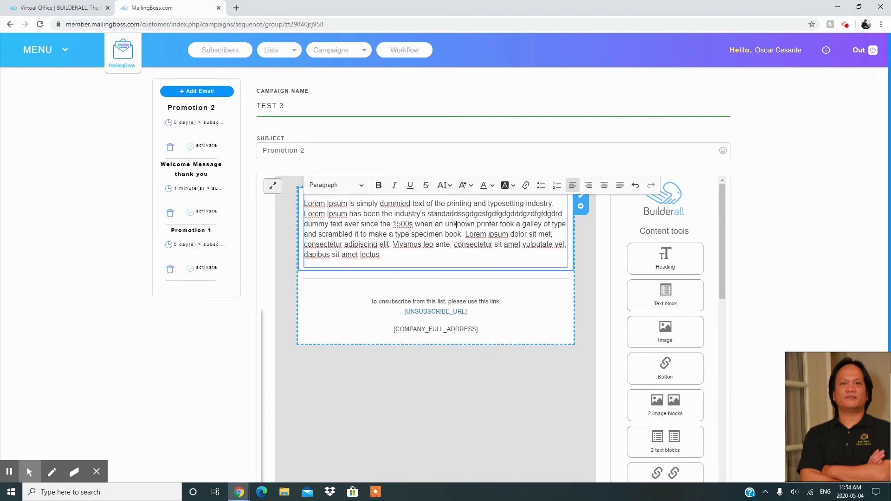
{"action": "type", "text": "rrggrgrd dummy text ever since the"}
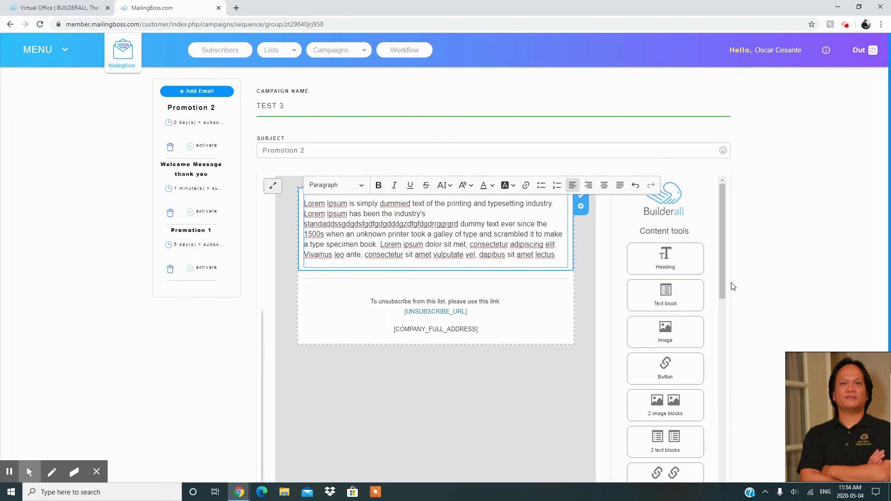
{"action": "left_click_drag", "start_coordinate": [725, 288], "coordinate": [717, 374]}
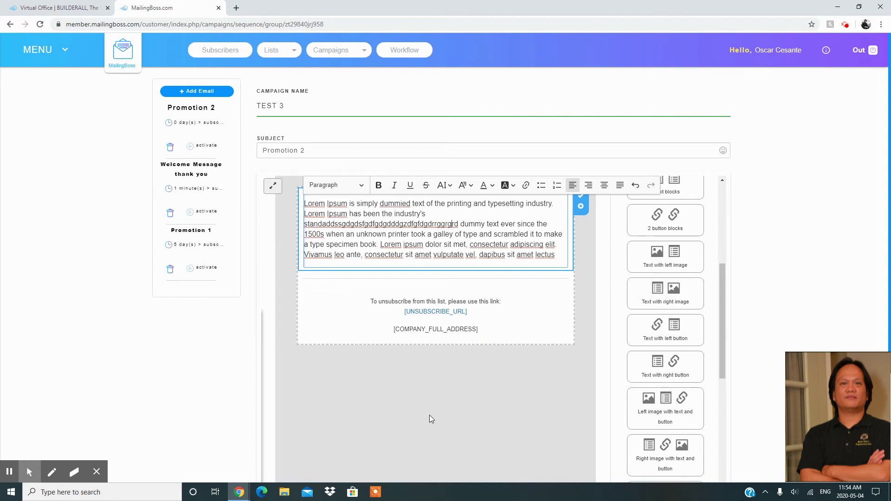
- Set Promotion 2's delay to 14 days after subscribe and save
{"action": "left_click", "coordinate": [185, 128]}
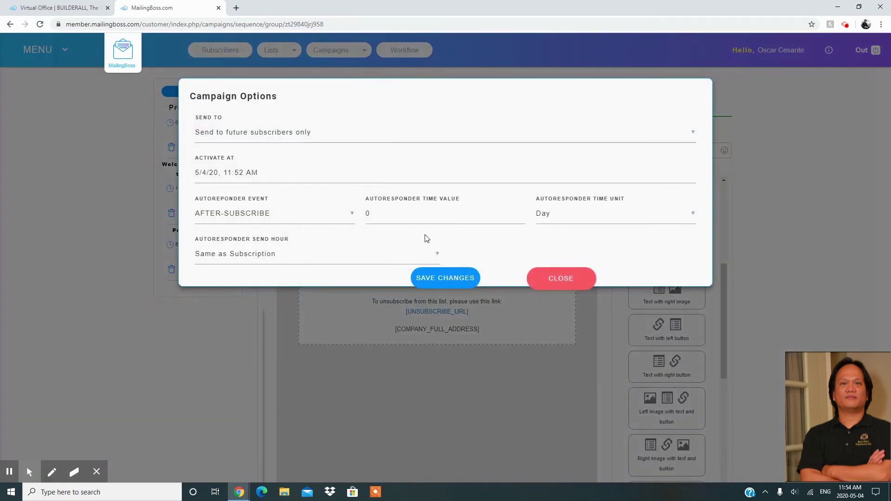
{"action": "left_click", "coordinate": [450, 220]}
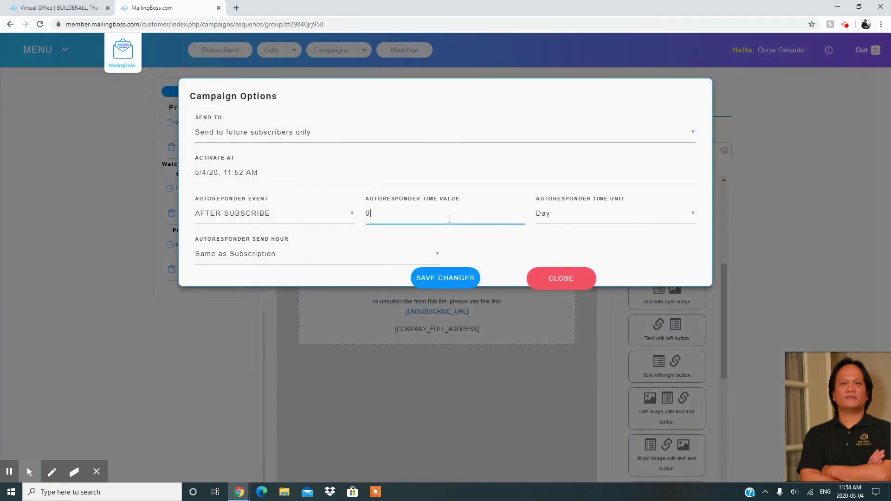
{"action": "key", "text": "BackSpace"}
{"action": "type", "text": "14"}
{"action": "left_click", "coordinate": [449, 279]}
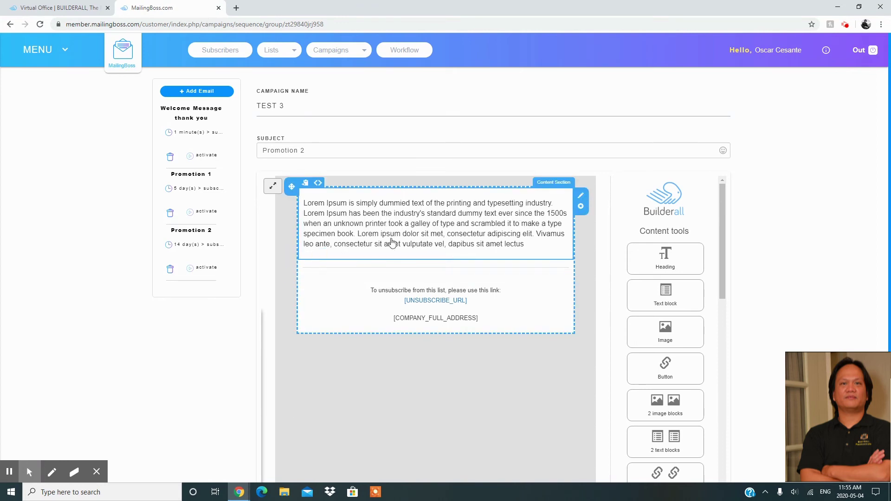
- Finish editing with Done to show the report listing all three paused emails
{"action": "left_click_drag", "start_coordinate": [723, 272], "coordinate": [724, 418]}
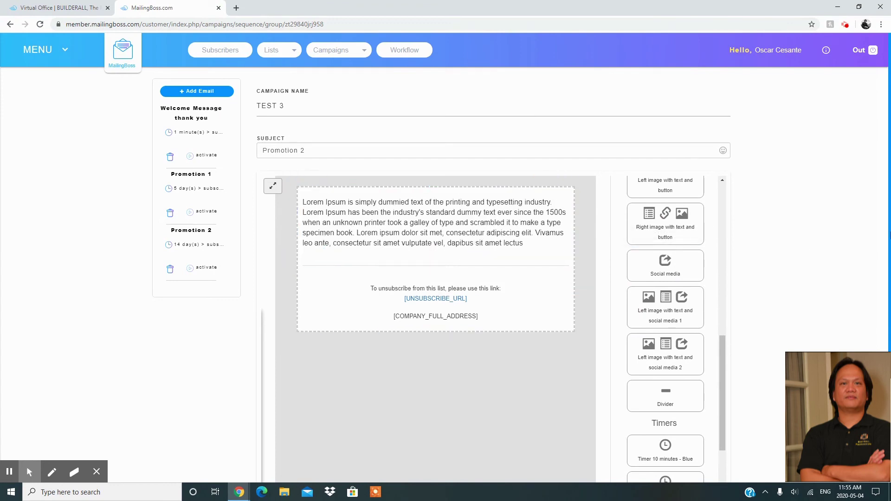
{"action": "scroll", "coordinate": [724, 413], "scroll_direction": "down", "scroll_amount": 3}
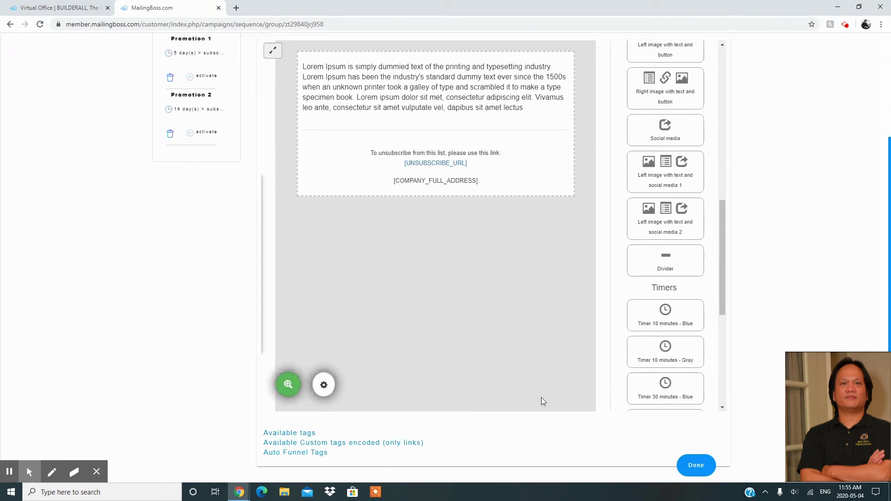
{"action": "left_click_drag", "start_coordinate": [722, 273], "coordinate": [766, 92]}
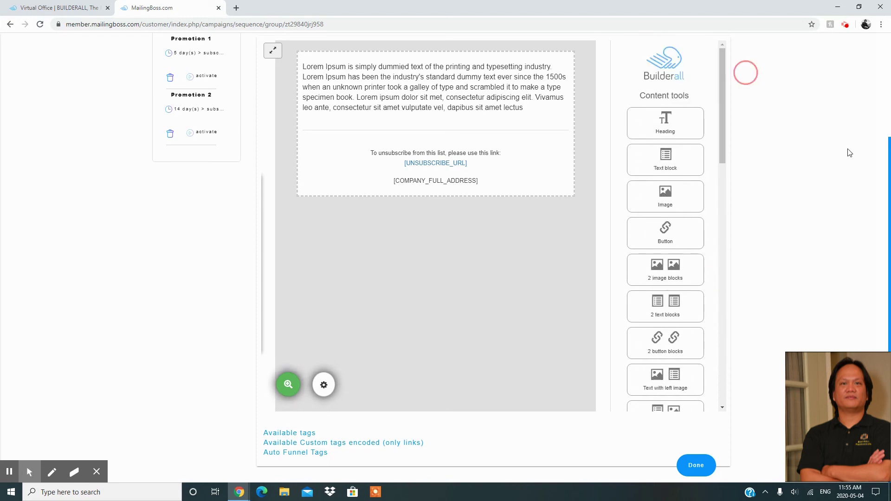
{"action": "scroll", "coordinate": [95, 149], "scroll_direction": "up", "scroll_amount": 3}
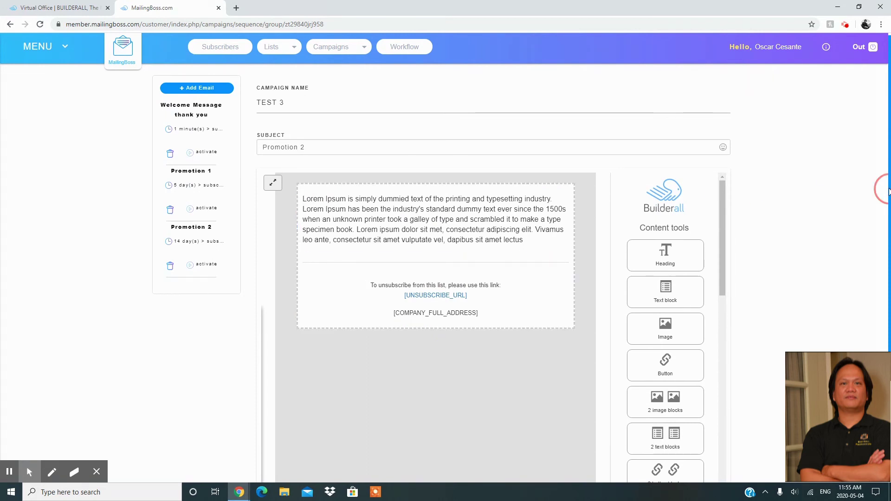
{"action": "scroll", "coordinate": [889, 190], "scroll_direction": "down", "scroll_amount": 3}
{"action": "left_click", "coordinate": [696, 466]}
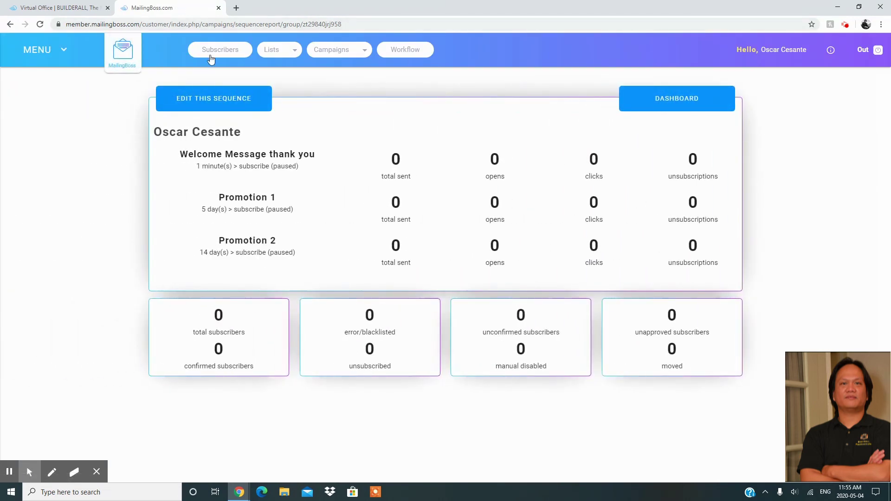
- Leave the sequence report and reopen the three-email sequence in the editor via EDIT THIS SEQUENCE
{"action": "left_click", "coordinate": [202, 107]}
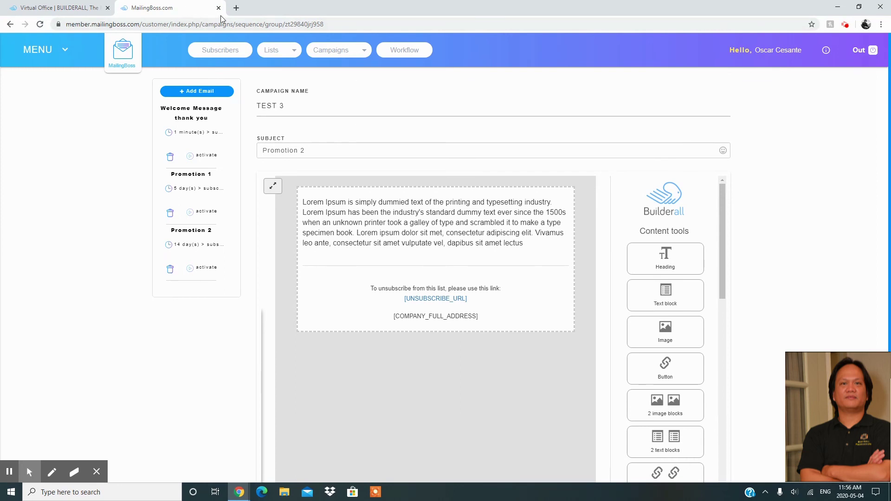
- Load cubicleninjah.com in a new Chrome tab
{"action": "left_click", "coordinate": [236, 7]}
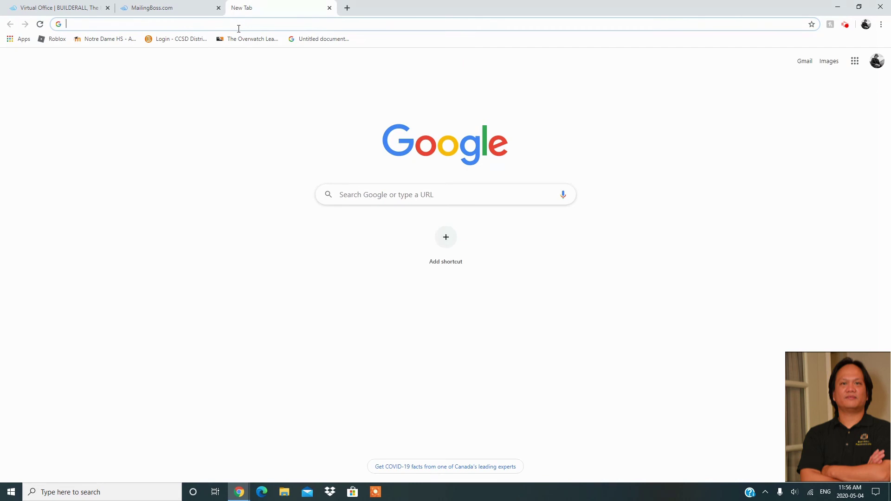
{"action": "type", "text": "www."}
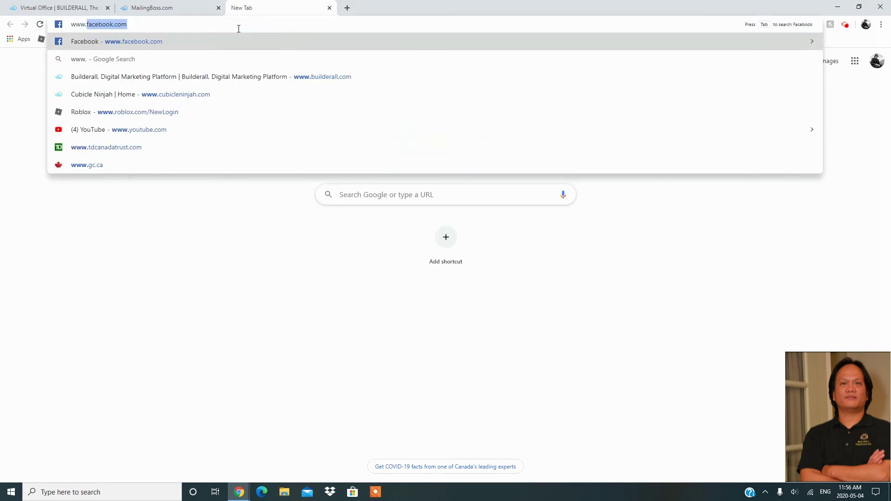
{"action": "key", "text": "BackSpace"}
{"action": "type", "text": "cubicle"}
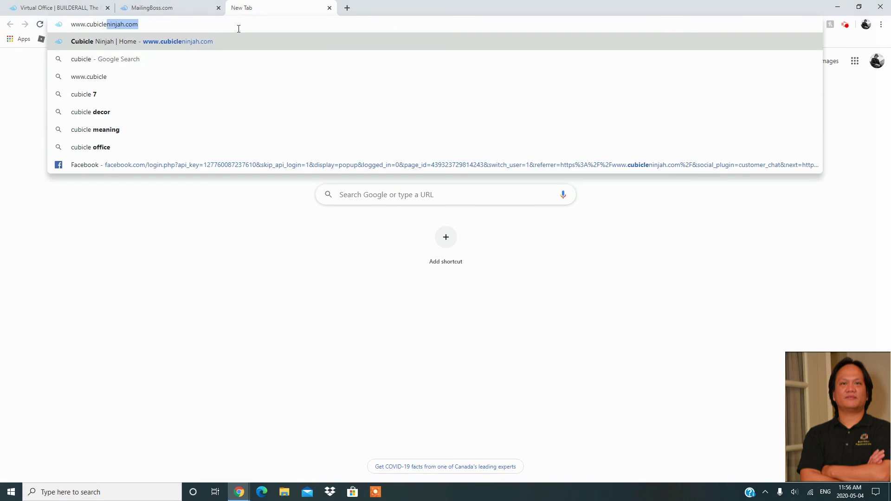
{"action": "key", "text": "Return"}
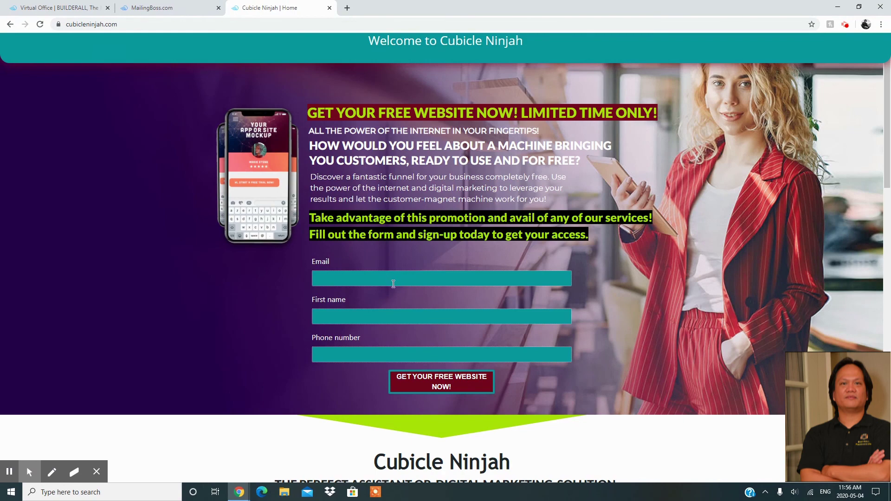
- Fill the sign-up form's email, first name and phone number fields with placeholder test text
{"action": "left_click", "coordinate": [392, 281]}
{"action": "scroll", "coordinate": [382, 203], "scroll_direction": "down", "scroll_amount": 2}
{"action": "type", "text": "raetgeryere"}
{"action": "left_click", "coordinate": [382, 226]}
{"action": "type", "text": "ergerhger"}
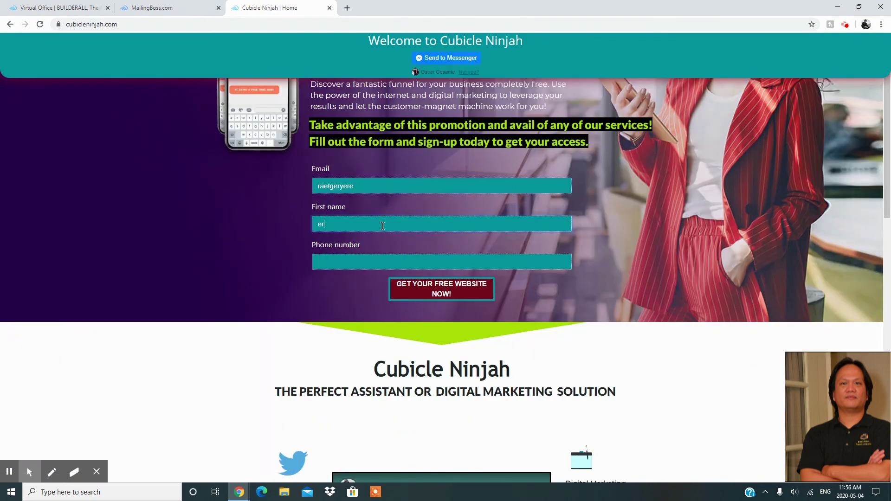
{"action": "left_click", "coordinate": [375, 266]}
{"action": "type", "text": "erdgerge"}
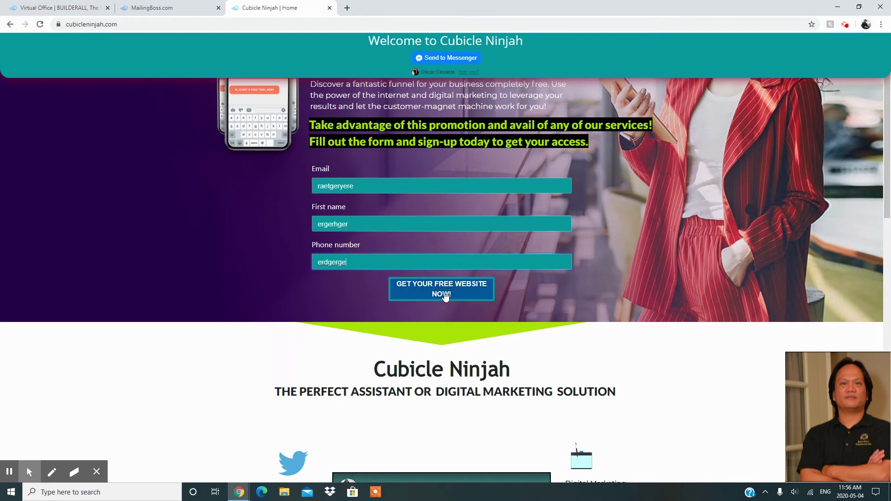
- Open the Welcome Message thank you email (TEST 1) for editing in MailingBoss
{"action": "left_click", "coordinate": [146, 7]}
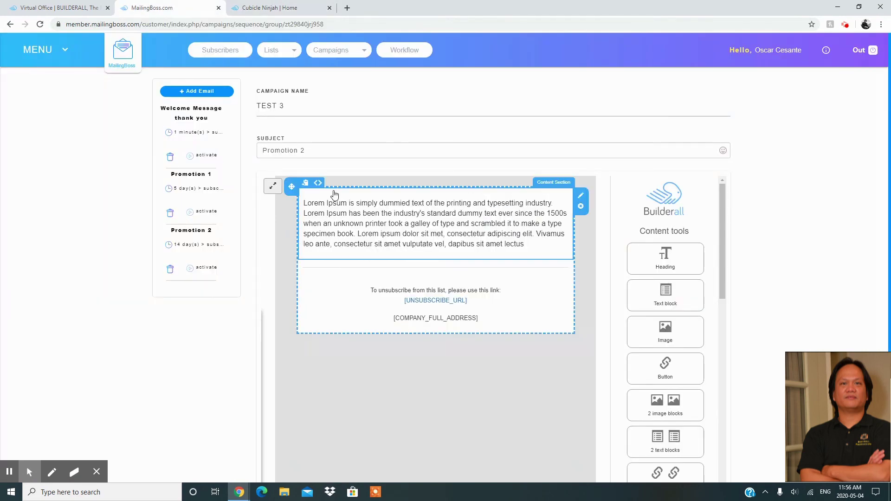
{"action": "left_click", "coordinate": [196, 120]}
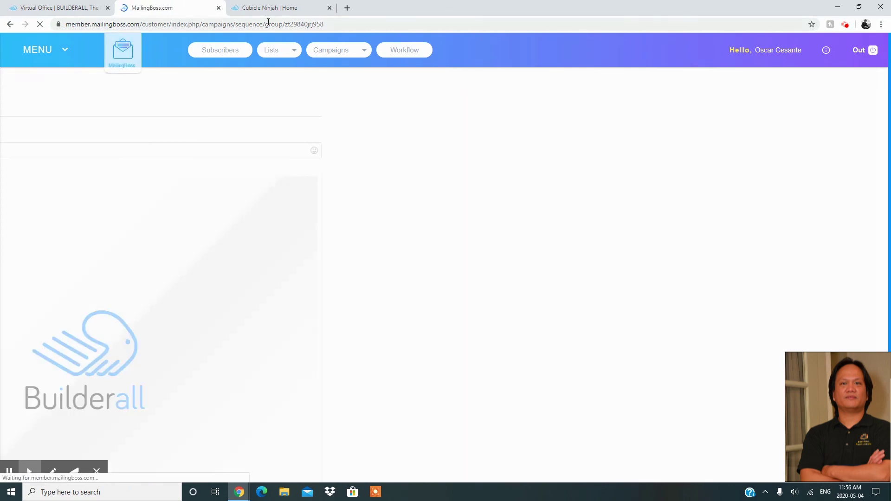
{"action": "left_click", "coordinate": [265, 7]}
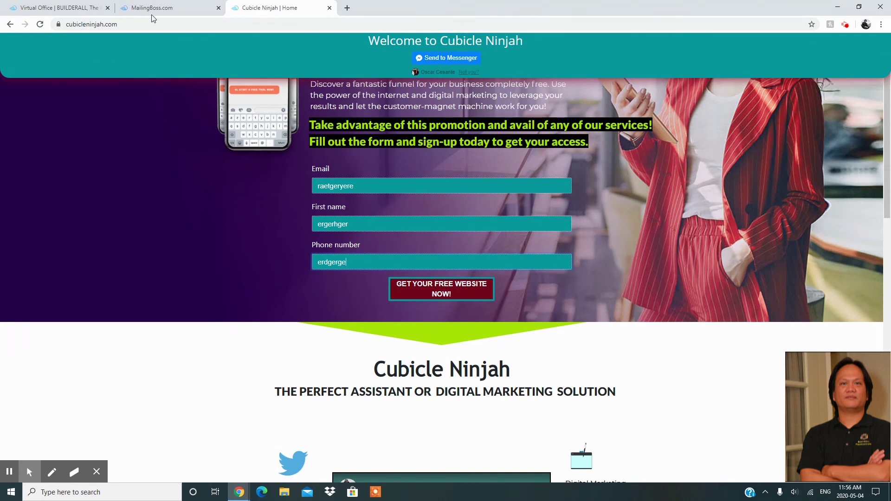
{"action": "left_click", "coordinate": [170, 10]}
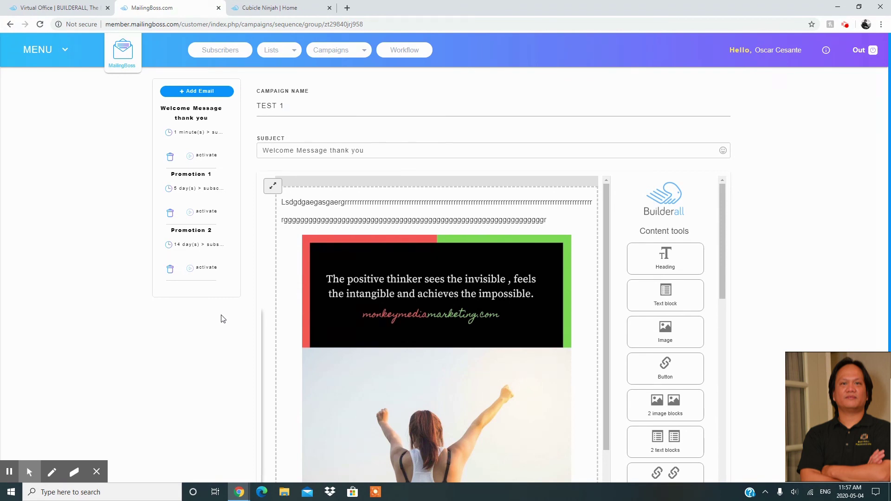
- Switch among the Cubicle Ninjah, MailingBoss and Virtual Office tabs, ending on the Virtual Office dashboard
{"action": "left_click", "coordinate": [275, 7]}
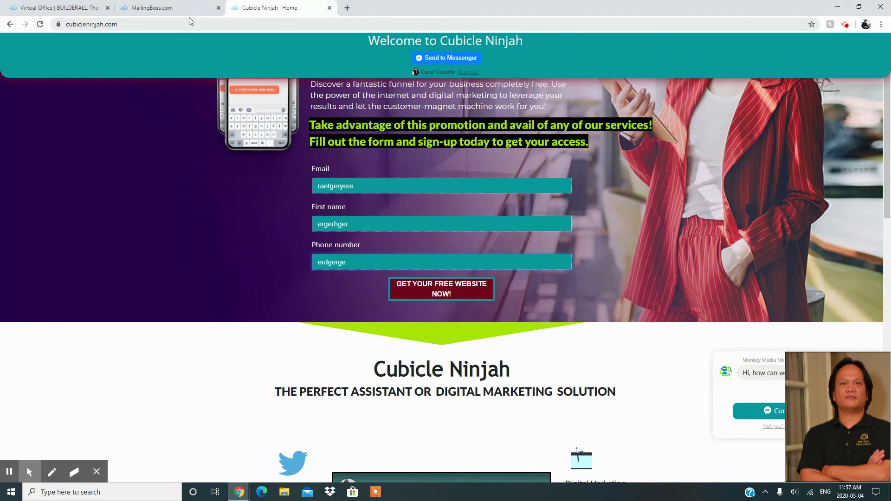
{"action": "left_click", "coordinate": [179, 9]}
{"action": "left_click", "coordinate": [57, 5]}
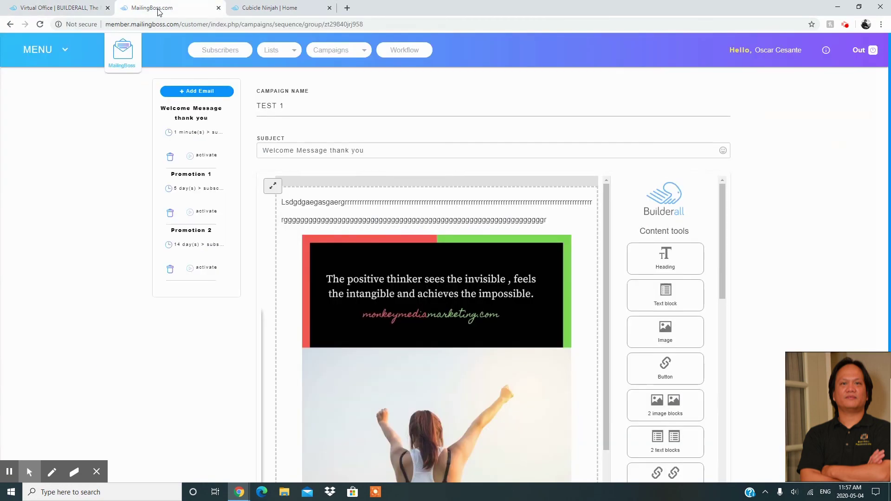
{"action": "left_click", "coordinate": [158, 9]}
{"action": "left_click_drag", "start_coordinate": [887, 216], "coordinate": [889, 288]}
{"action": "scroll", "coordinate": [472, 427], "scroll_direction": "up", "scroll_amount": 3}
{"action": "left_click", "coordinate": [55, 8]}
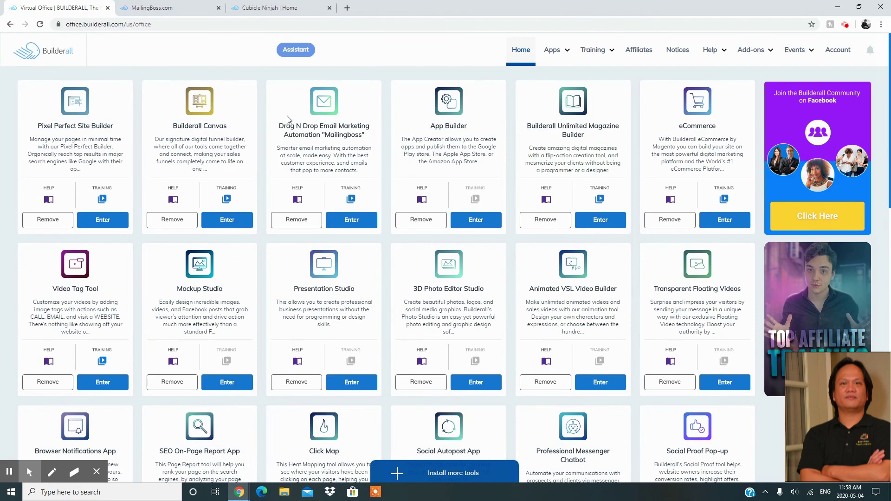
{"action": "scroll", "coordinate": [471, 222], "scroll_direction": "down", "scroll_amount": 6}
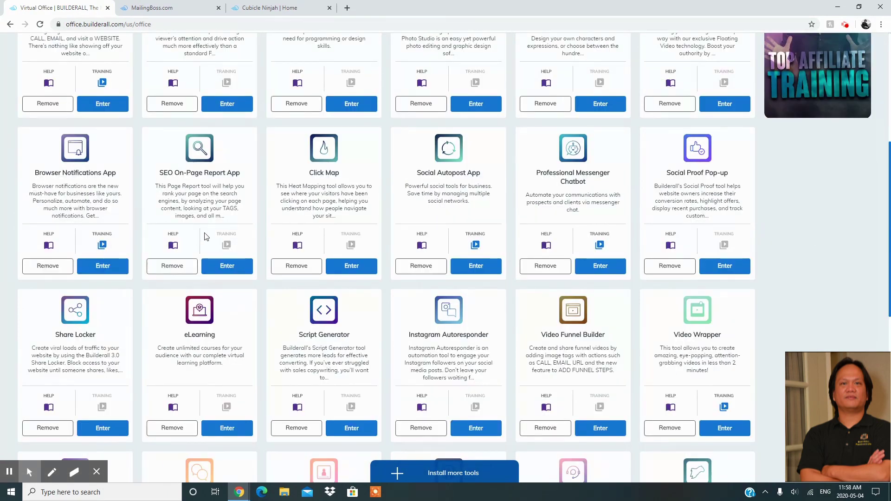
{"action": "scroll", "coordinate": [202, 250], "scroll_direction": "down", "scroll_amount": 9}
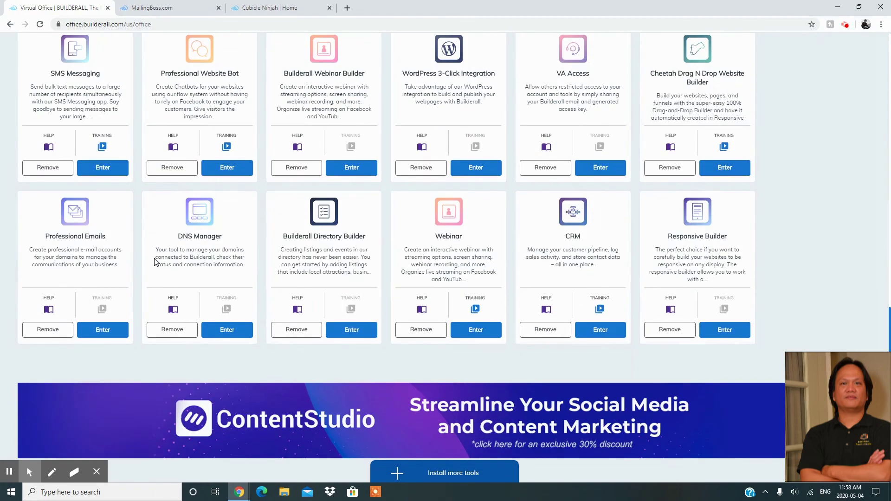
{"action": "scroll", "coordinate": [158, 262], "scroll_direction": "up", "scroll_amount": 15}
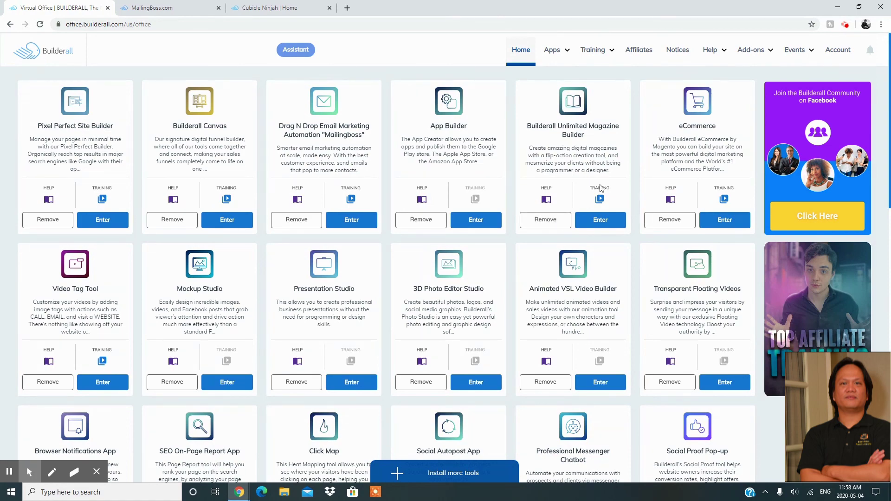
{"action": "scroll", "coordinate": [544, 200], "scroll_direction": "down", "scroll_amount": 3}
{"action": "scroll", "coordinate": [544, 218], "scroll_direction": "down", "scroll_amount": 7}
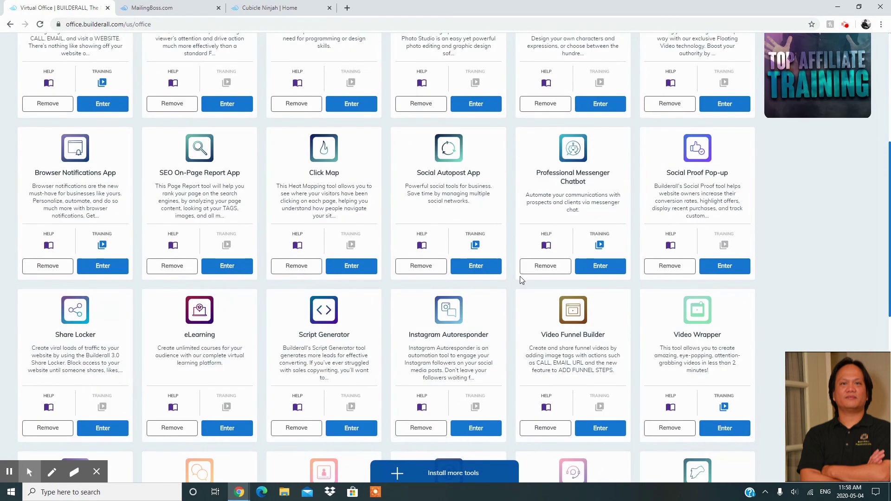
{"action": "scroll", "coordinate": [268, 224], "scroll_direction": "up", "scroll_amount": 3}
{"action": "scroll", "coordinate": [267, 224], "scroll_direction": "up", "scroll_amount": 8}
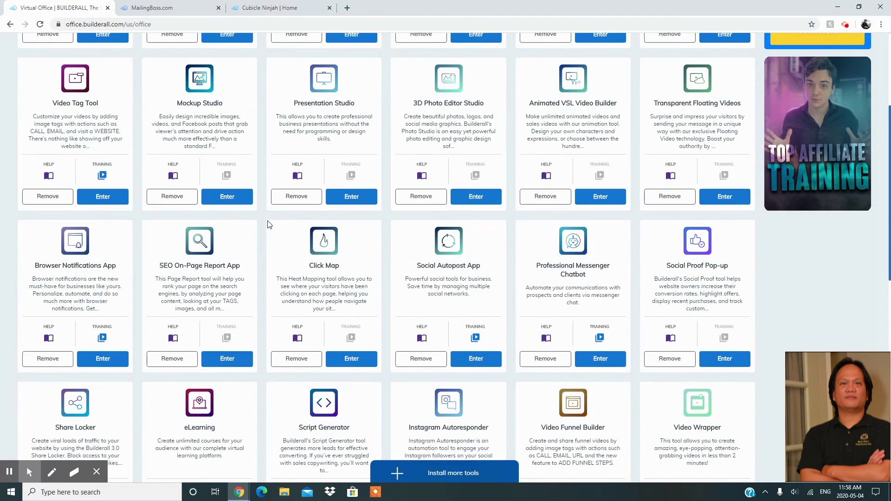